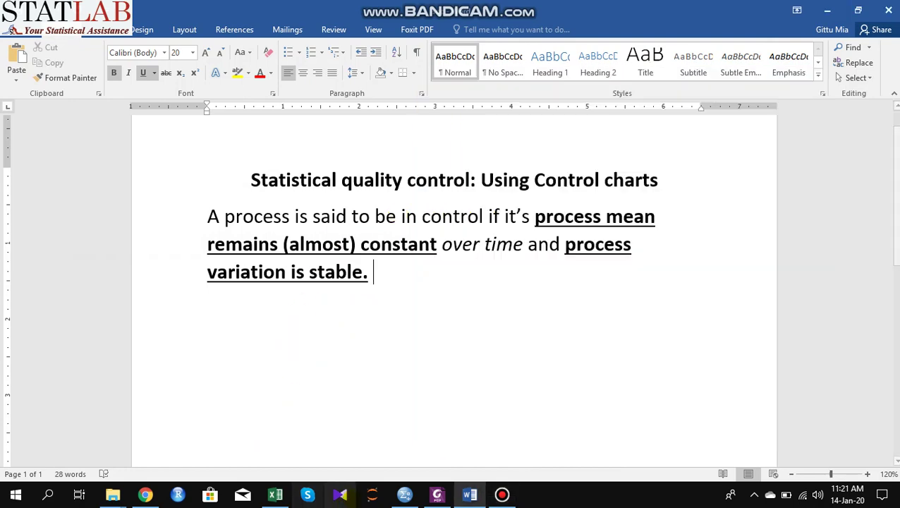
Switch to the statistics textbook in Foxit PhantomPDF, glance over section 17.4 on control charts, and return to the Word document.
left_click(438, 495)
scroll(396, 309, "up", 5)
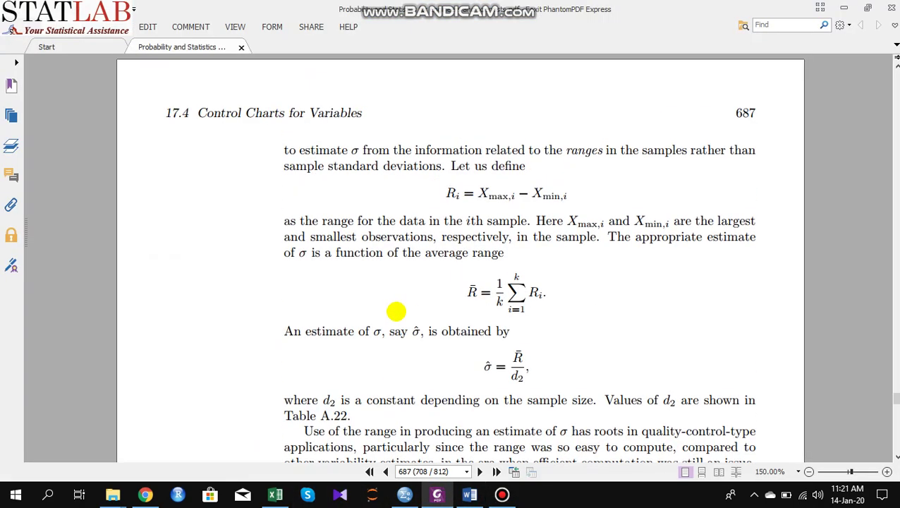
scroll(424, 388, "down", 3)
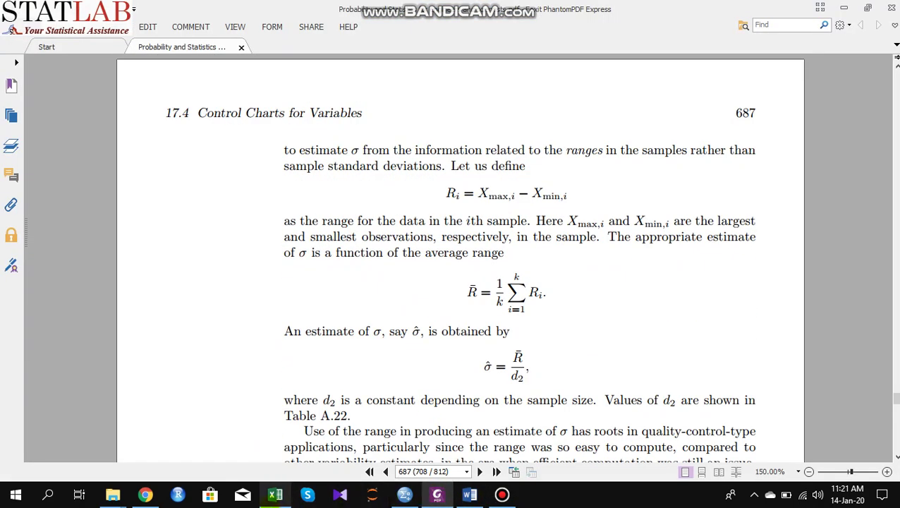
mouse_move(405, 495)
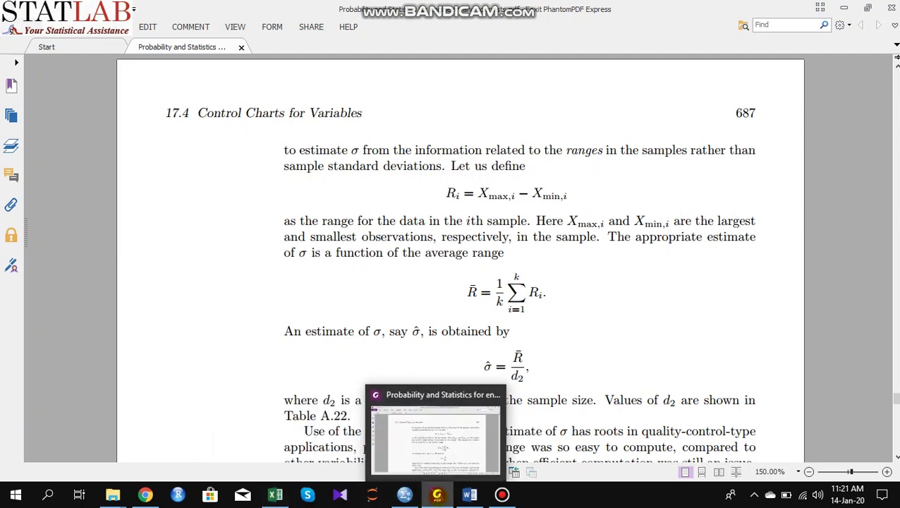
left_click(470, 494)
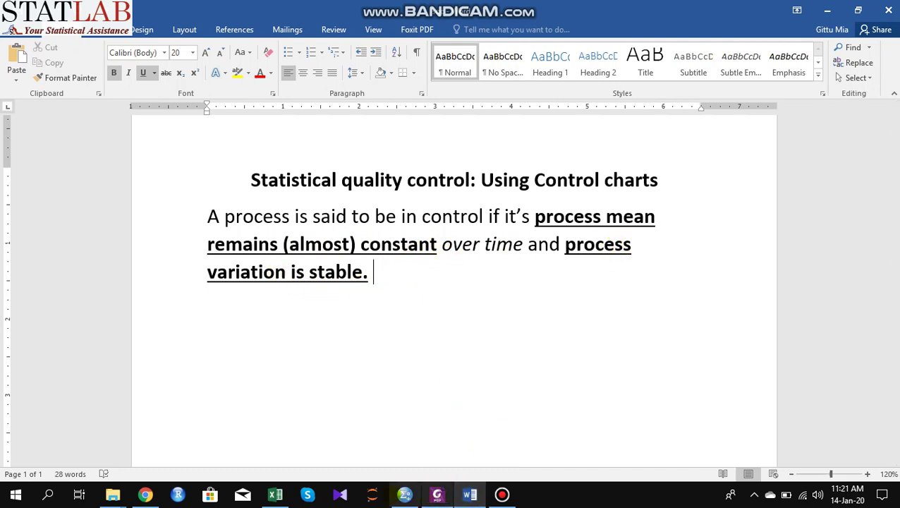
Switch to Excel and enlarge the text of the whole GSM fabric data table to 18 pt.
left_click(276, 495)
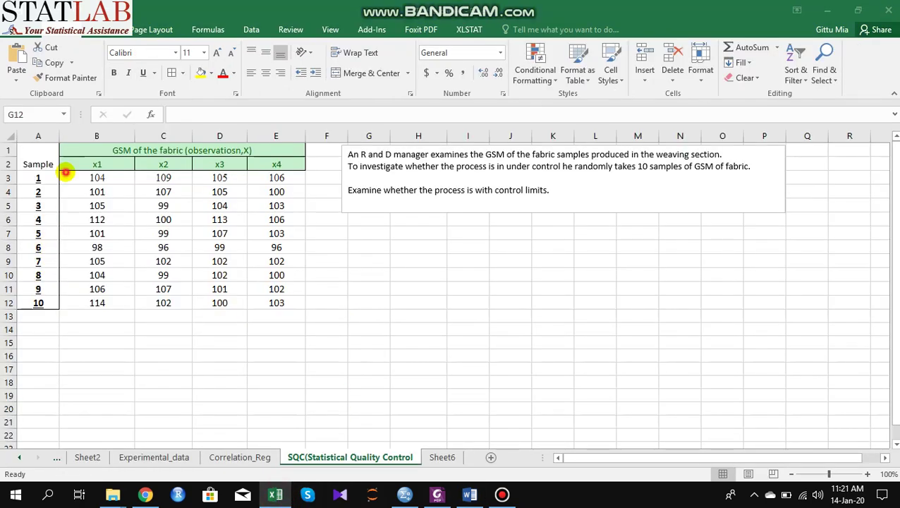
left_click(98, 178)
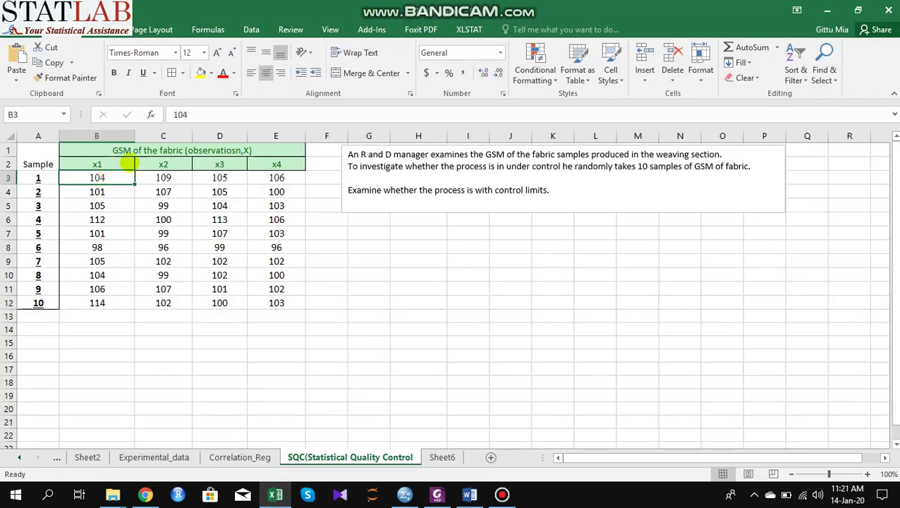
left_click(130, 162)
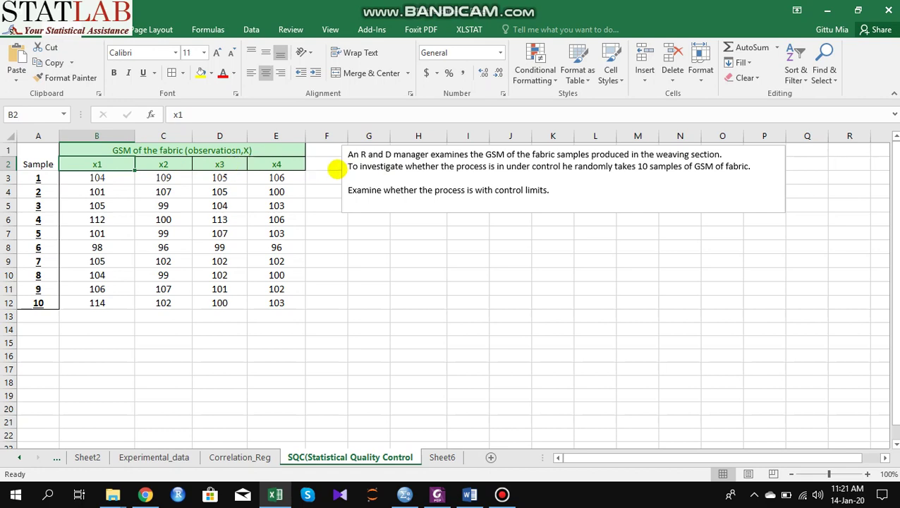
key("ctrl+a")
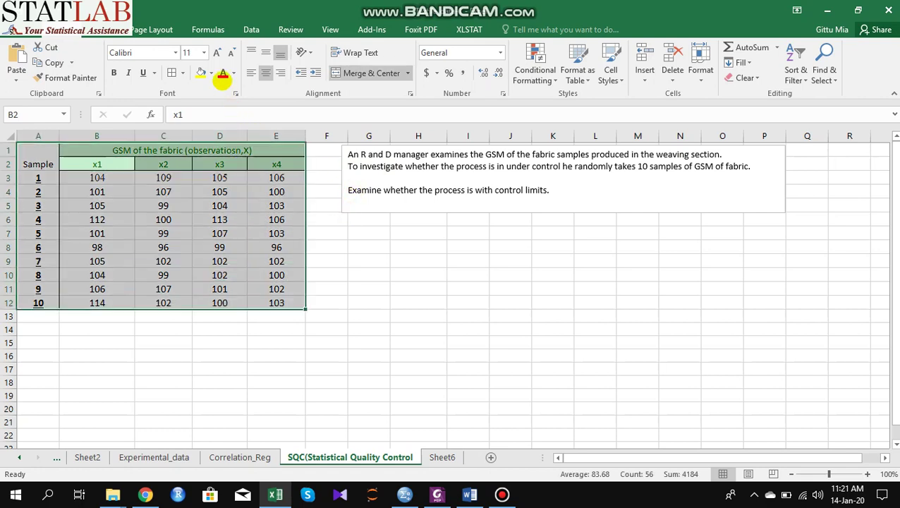
left_click(217, 52)
left_click(217, 52)
left_click(218, 52)
left_click(322, 215)
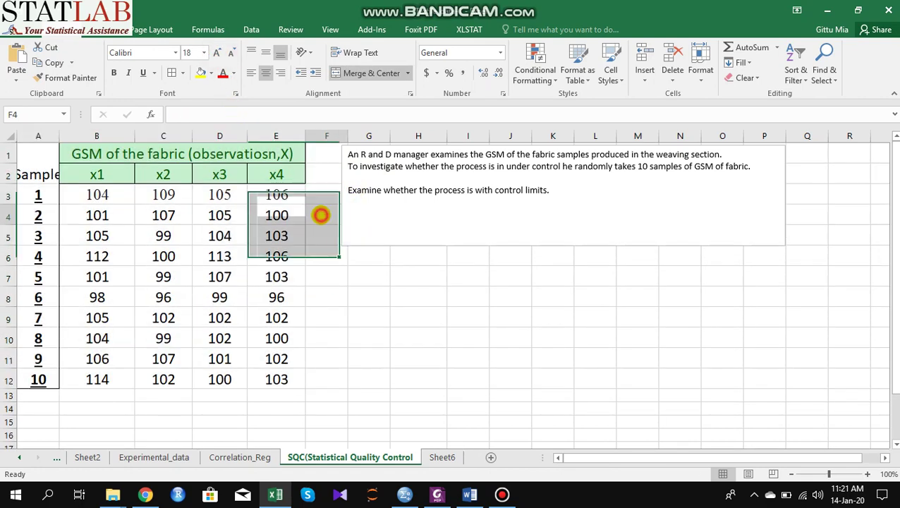
Set the problem statement in the text box to 16 pt and enlarge the box so all its text fits.
left_click(376, 169)
left_click_drag(569, 189, 341, 150)
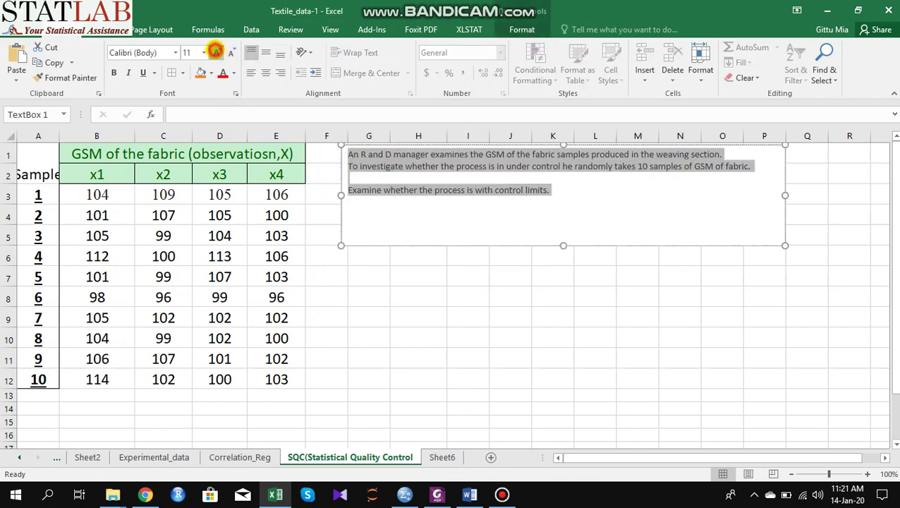
left_click(216, 52)
left_click(583, 257)
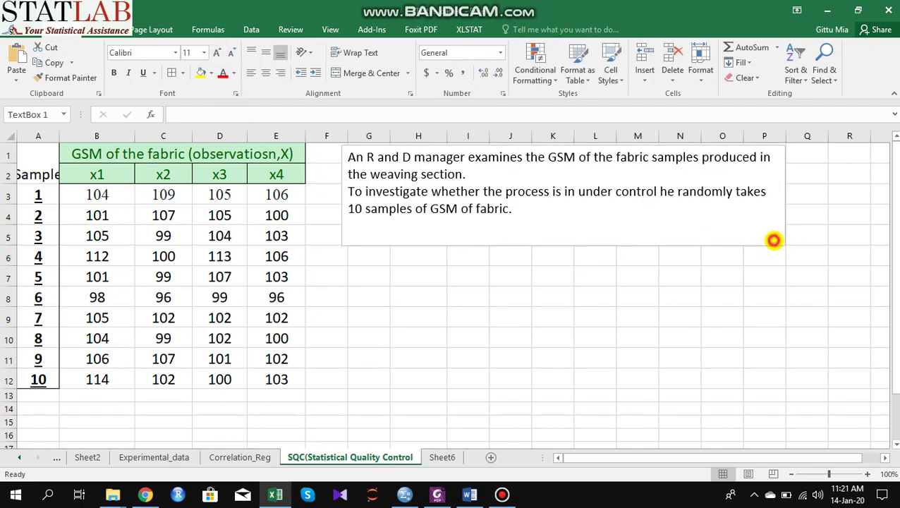
left_click(782, 246)
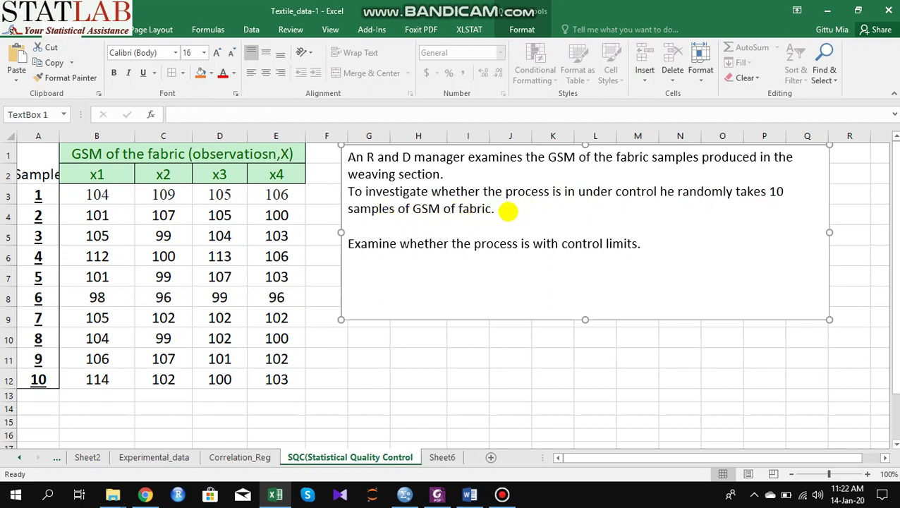
left_click(523, 210)
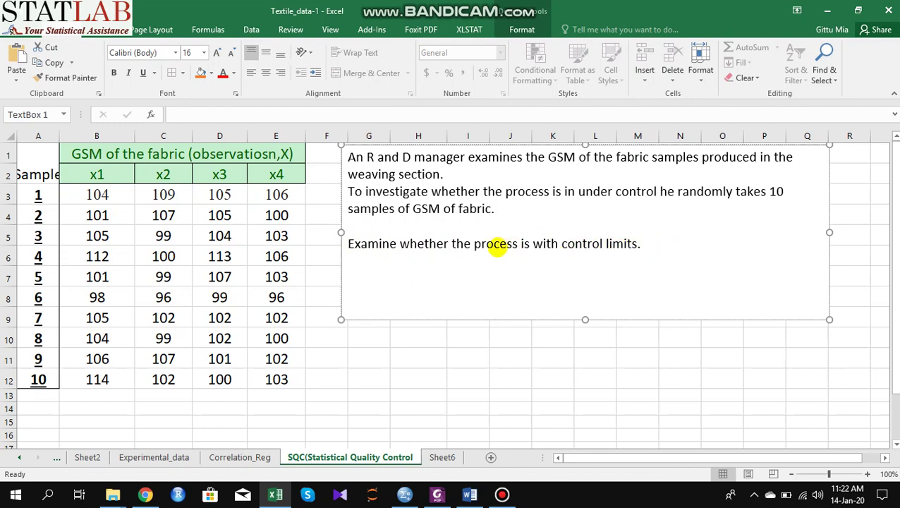
left_click(658, 243)
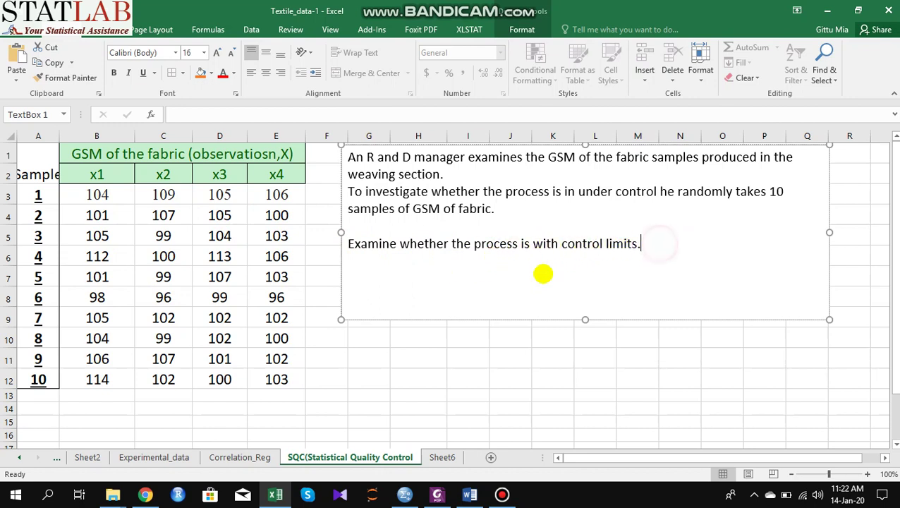
Switch to the textbook in Foxit PhantomPDF and examine the upper and lower control limits and centerline in Figure 17.2.
left_click(437, 494)
scroll(563, 233, "down", 2)
scroll(557, 247, "up", 10)
scroll(557, 249, "up", 12)
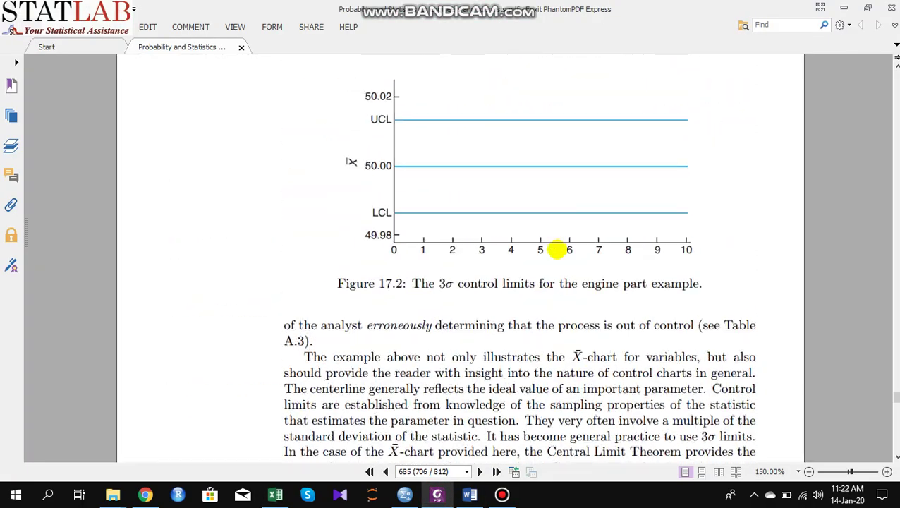
scroll(558, 249, "down", 4)
scroll(557, 248, "up", 1)
left_click_drag(318, 205, 280, 231)
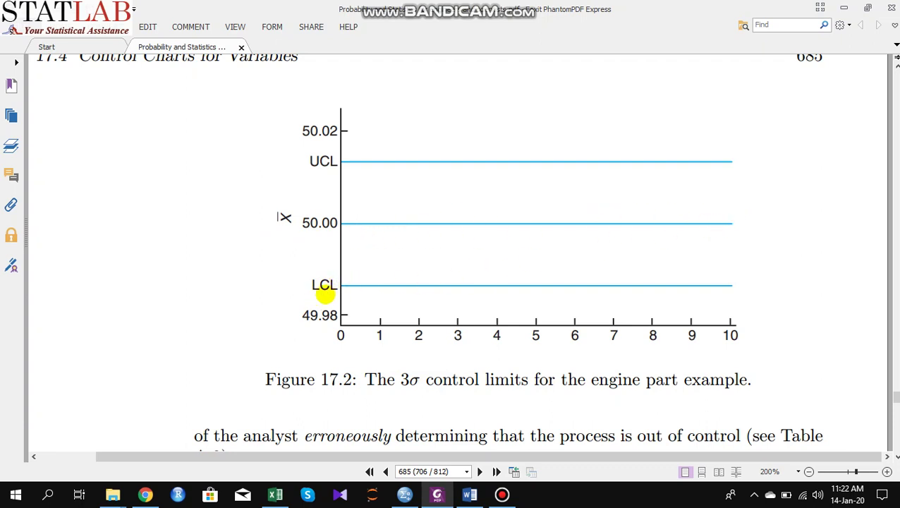
left_click(356, 284)
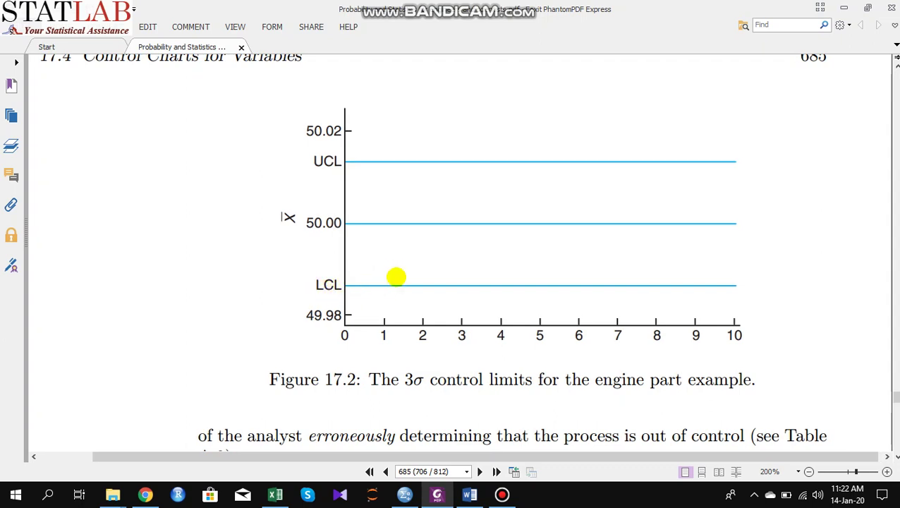
left_click(483, 207)
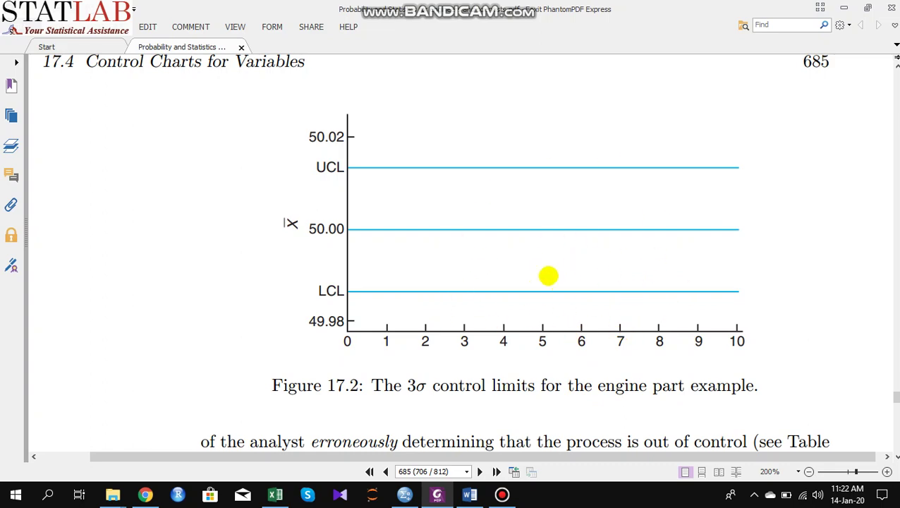
scroll(543, 279, "down", 3)
scroll(554, 270, "up", 4)
scroll(546, 273, "down", 1)
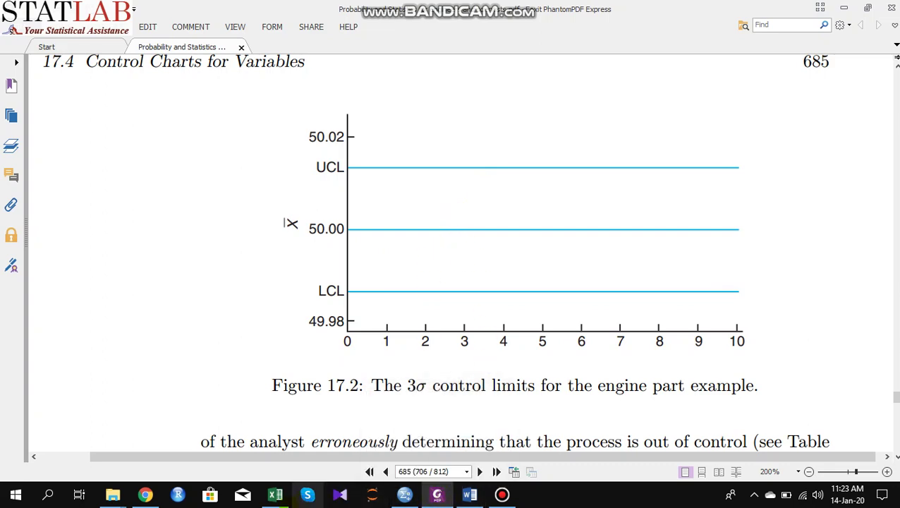
Switch to Excel and widen column A to fit the Sample heading.
left_click(287, 501)
left_click(163, 215)
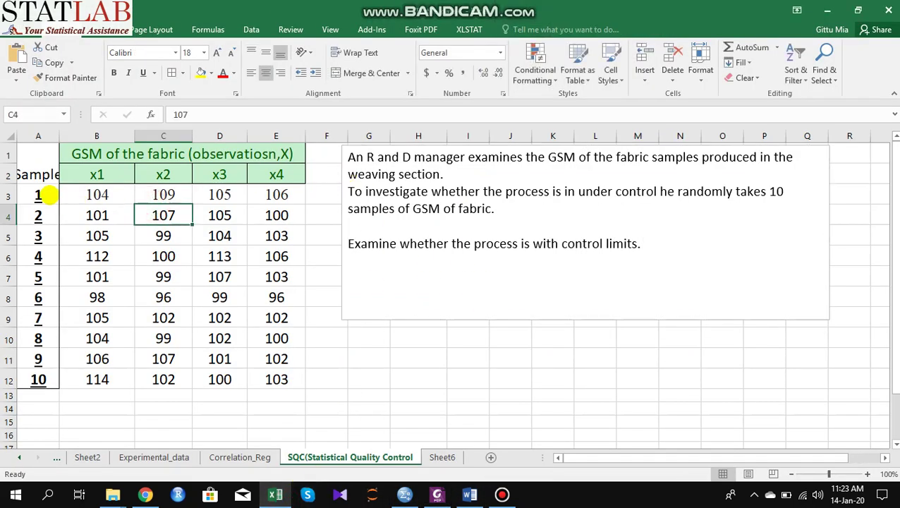
left_click(39, 195)
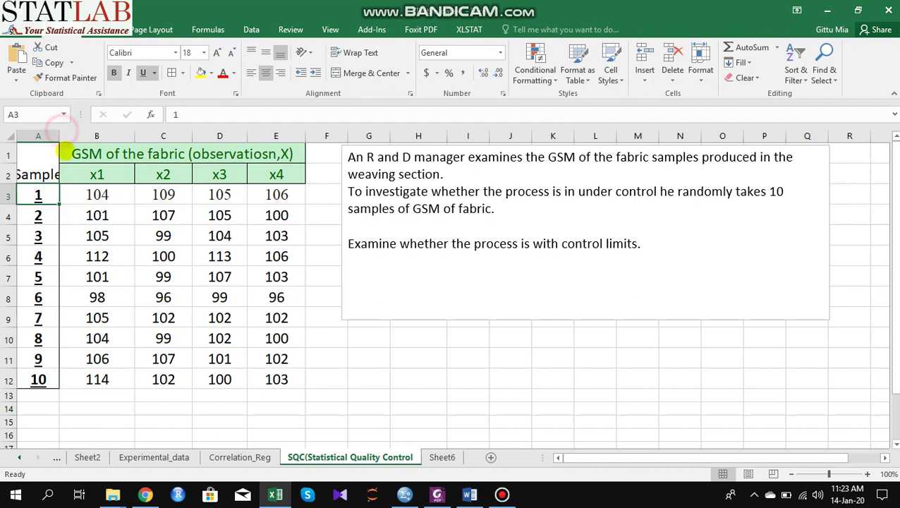
double_click(59, 136)
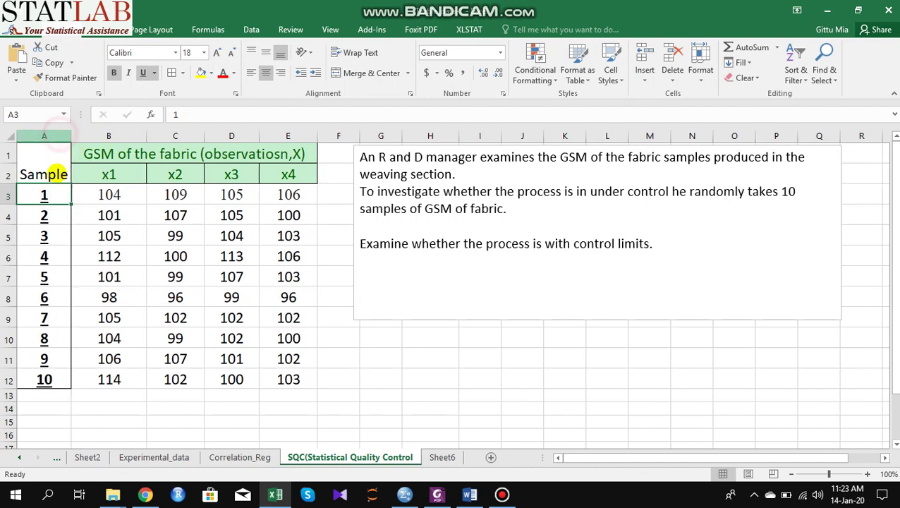
left_click(337, 195)
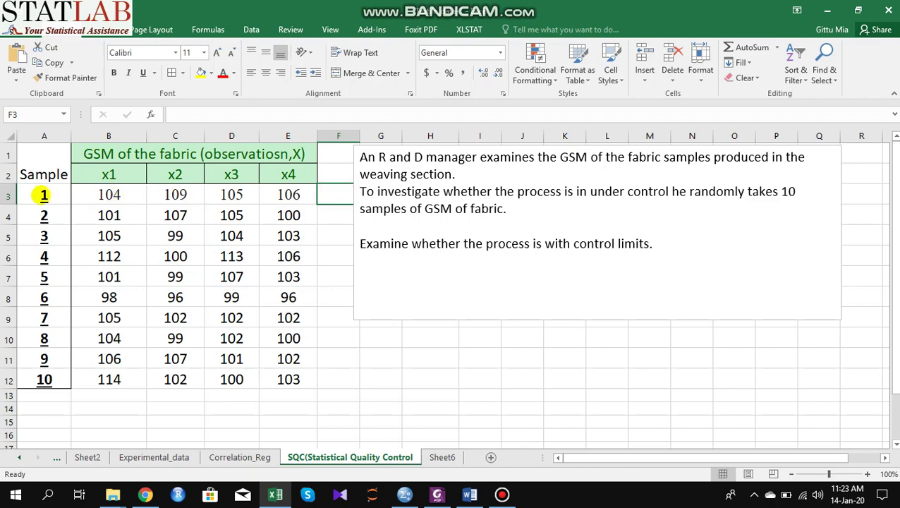
Switch to the textbook in Foxit PhantomPDF and examine the tensile strength example's R-chart in Figure 17.3 and X̄-chart in Figure 17.4.
left_click(437, 494)
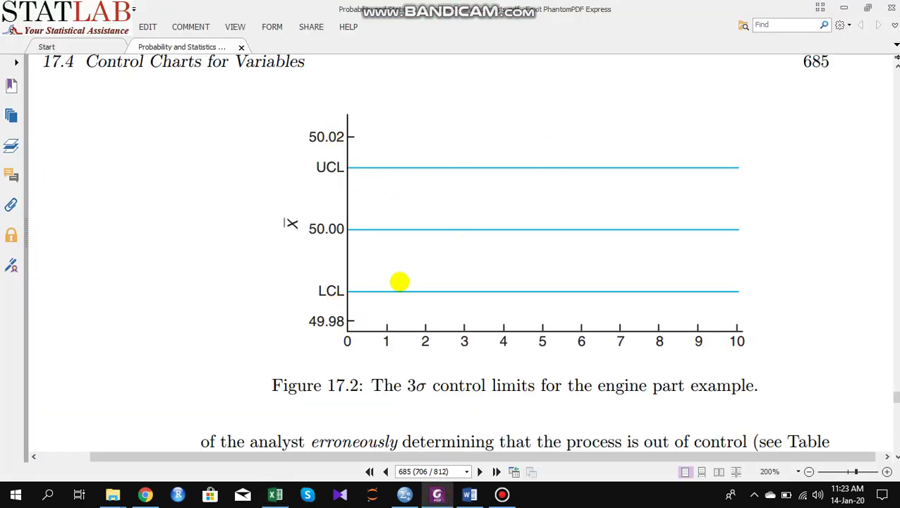
scroll(457, 295, "down", 3)
scroll(456, 294, "down", 20)
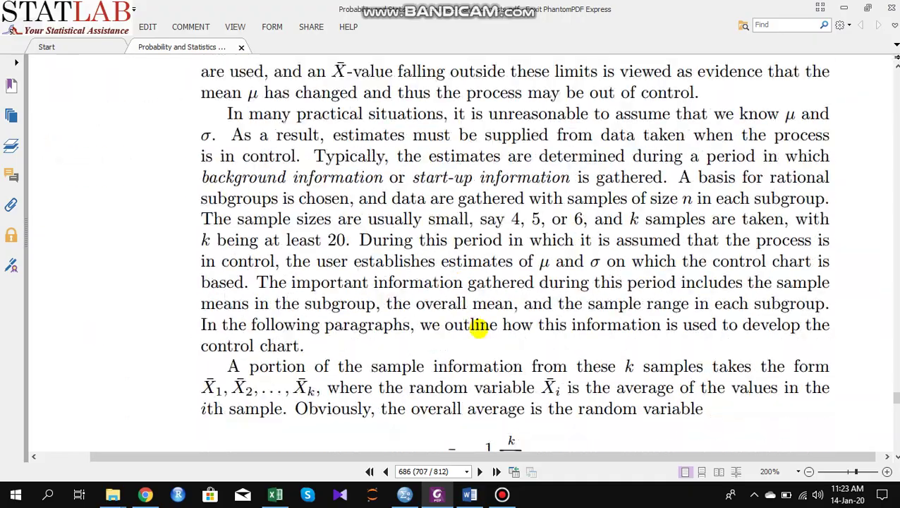
scroll(480, 329, "down", 20)
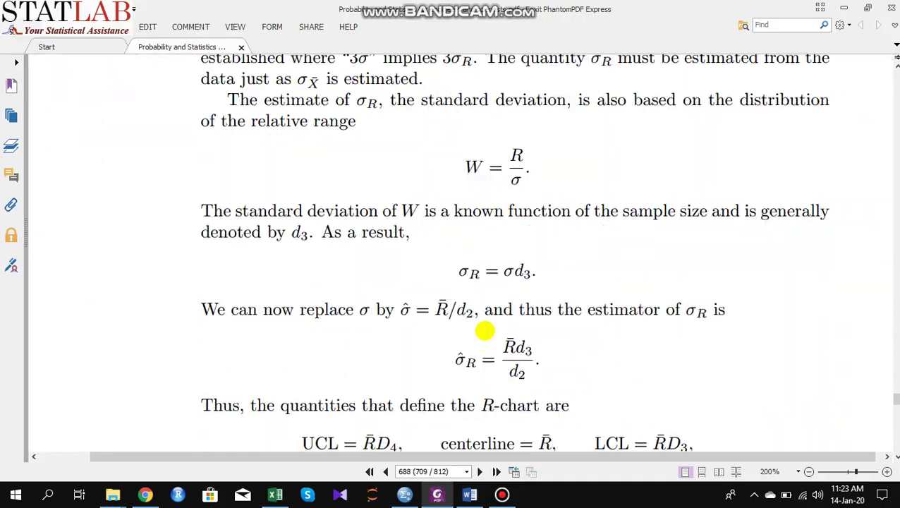
scroll(484, 331, "down", 20)
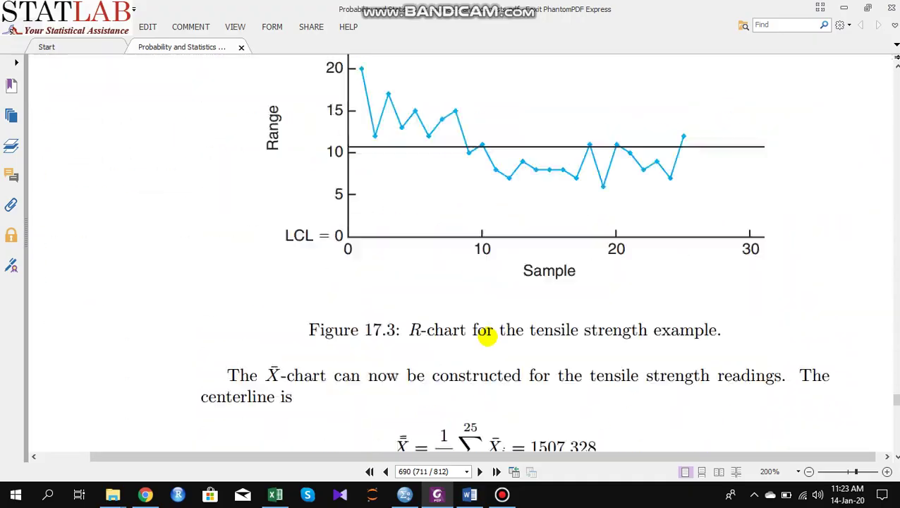
scroll(332, 242, "up", 10)
scroll(330, 285, "down", 15)
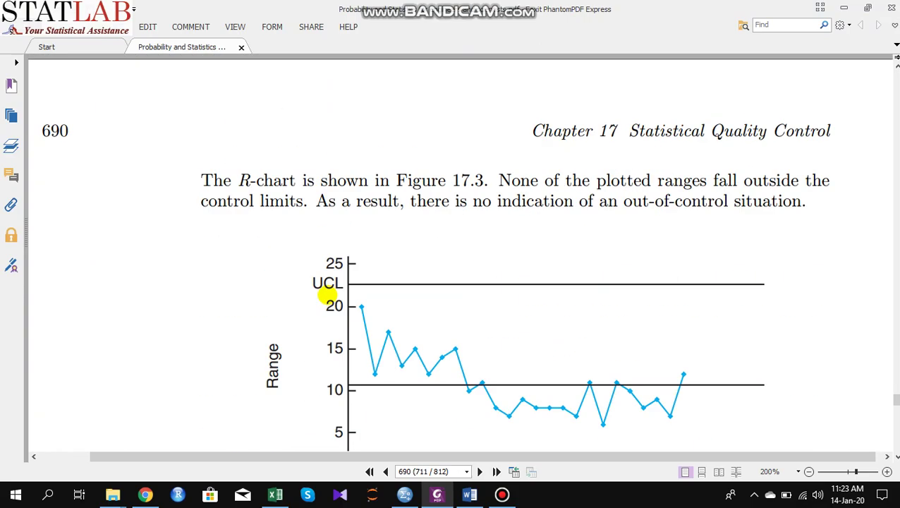
scroll(386, 302, "down", 15)
scroll(378, 165, "up", 4)
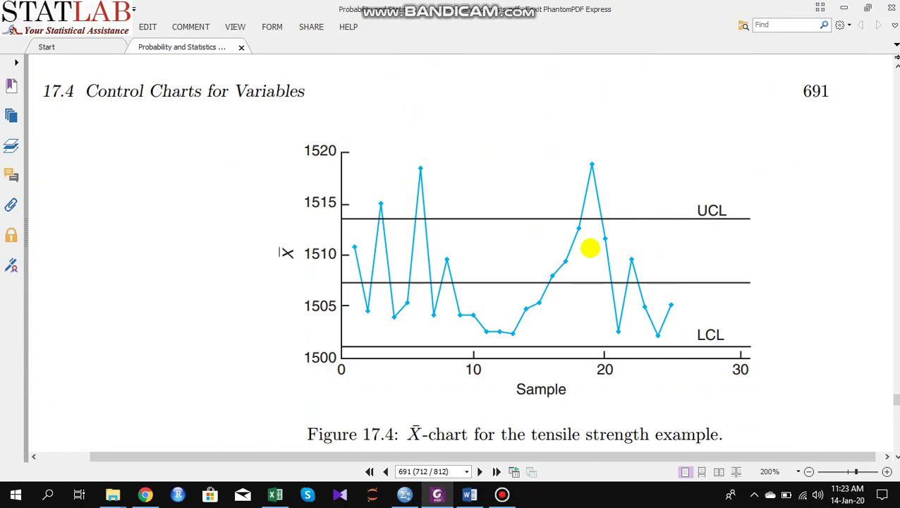
scroll(591, 260, "up", 8)
scroll(588, 289, "up", 12)
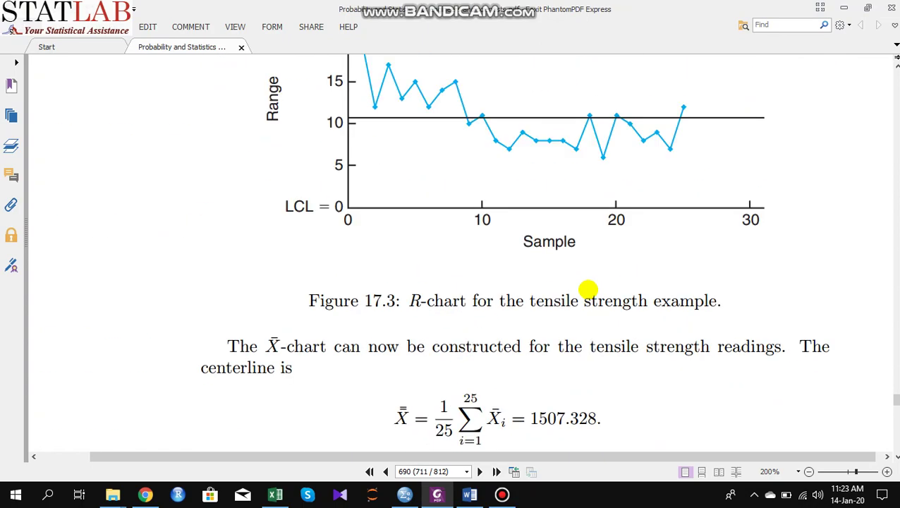
scroll(446, 153, "down", 1)
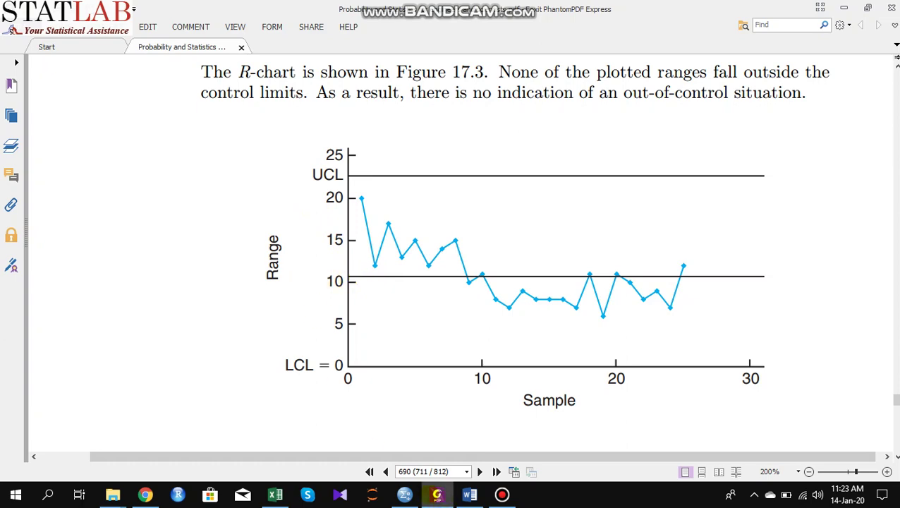
Bring up the SPSS Data Editor over the Excel sheet, show the empty dataset's Data View, and select the first variable column.
left_click(275, 494)
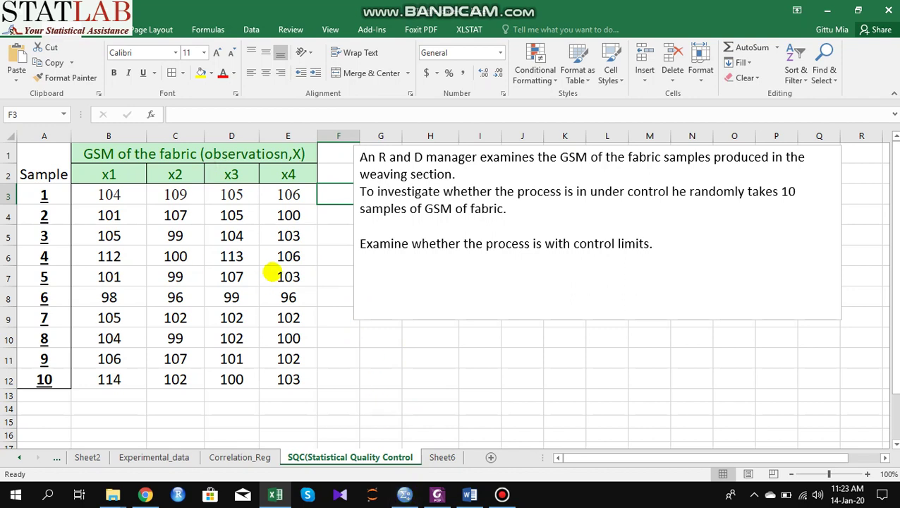
left_click(405, 495)
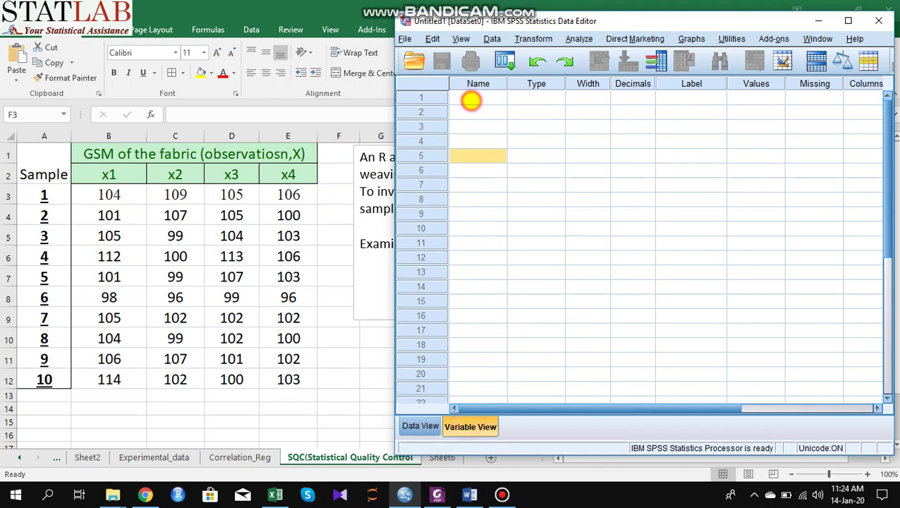
left_click(421, 426)
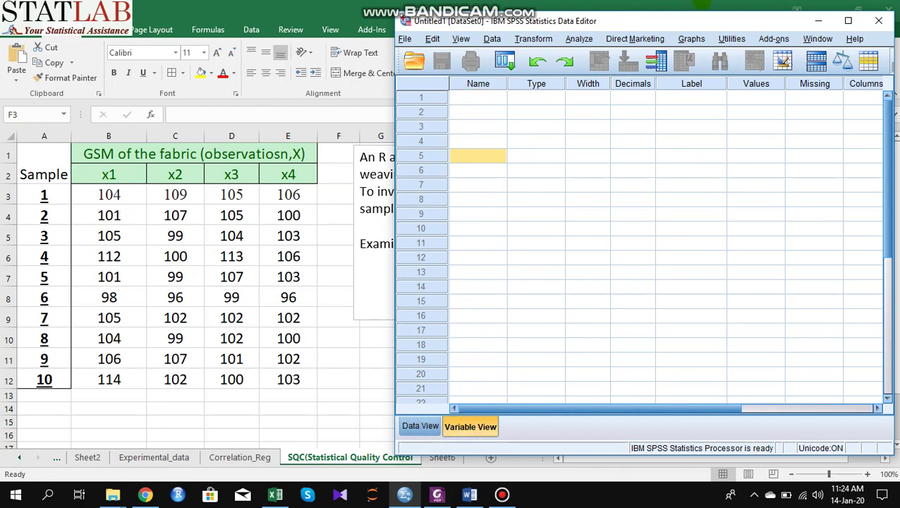
left_click(473, 101)
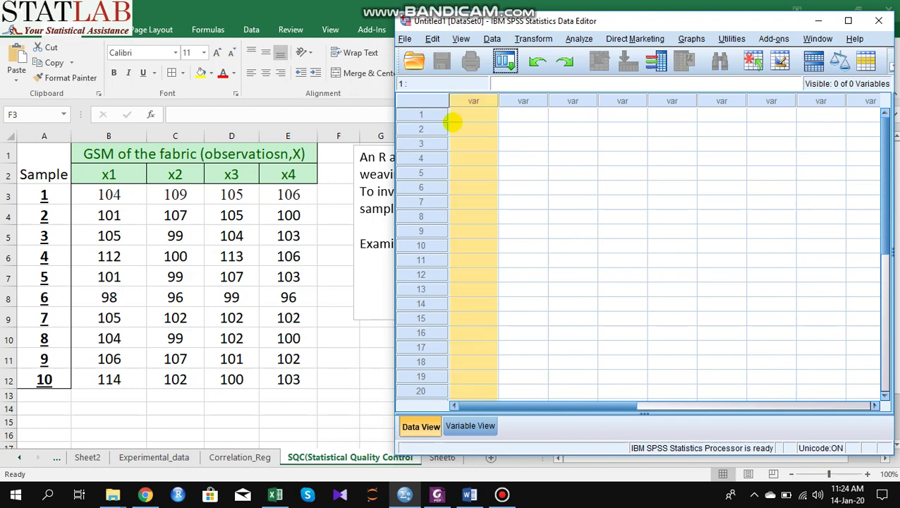
Show the Variable View and delete the stray string variable in the first row.
left_click(477, 116)
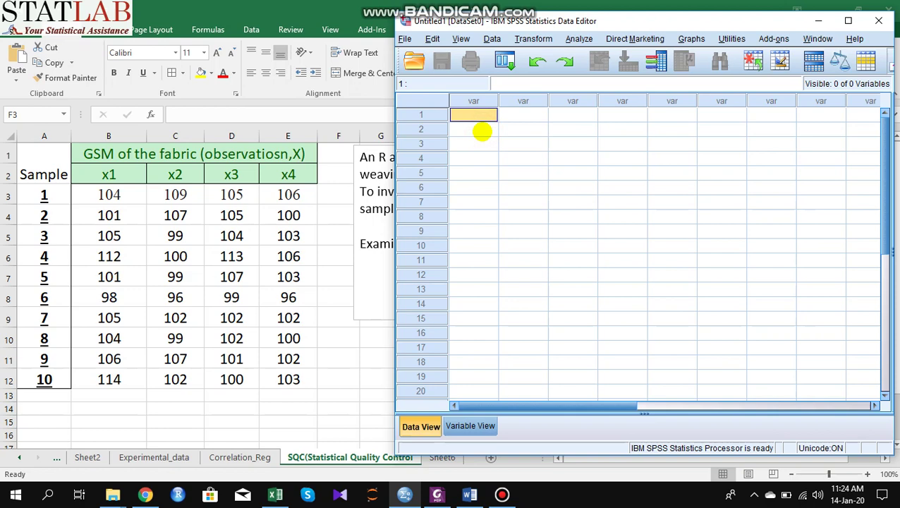
left_click(470, 427)
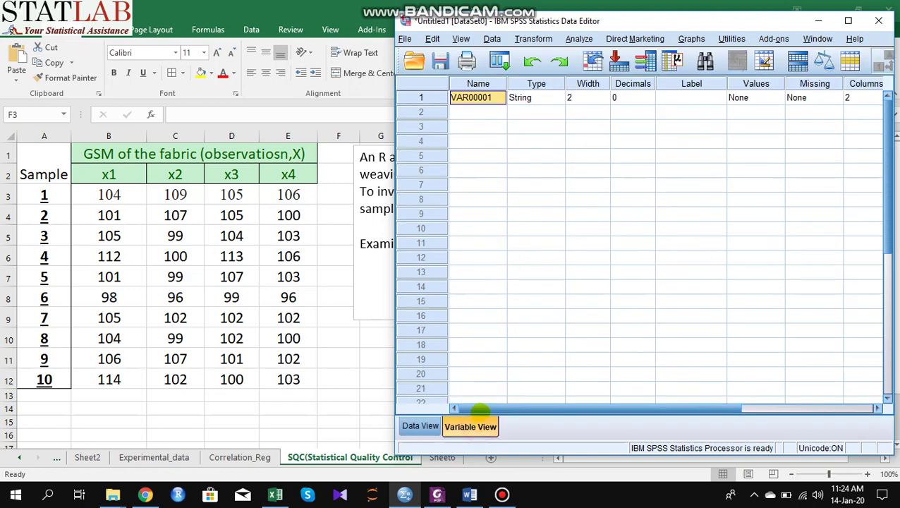
left_click(421, 97)
right_click(420, 98)
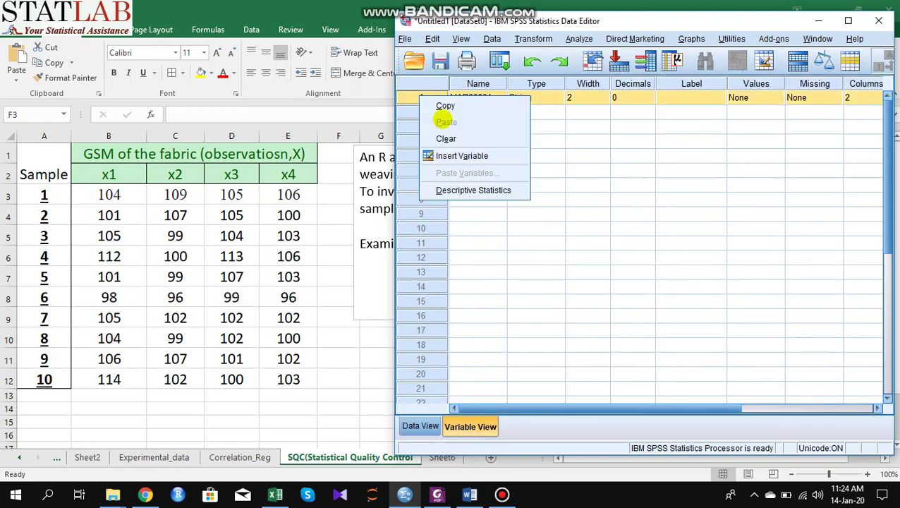
left_click(449, 137)
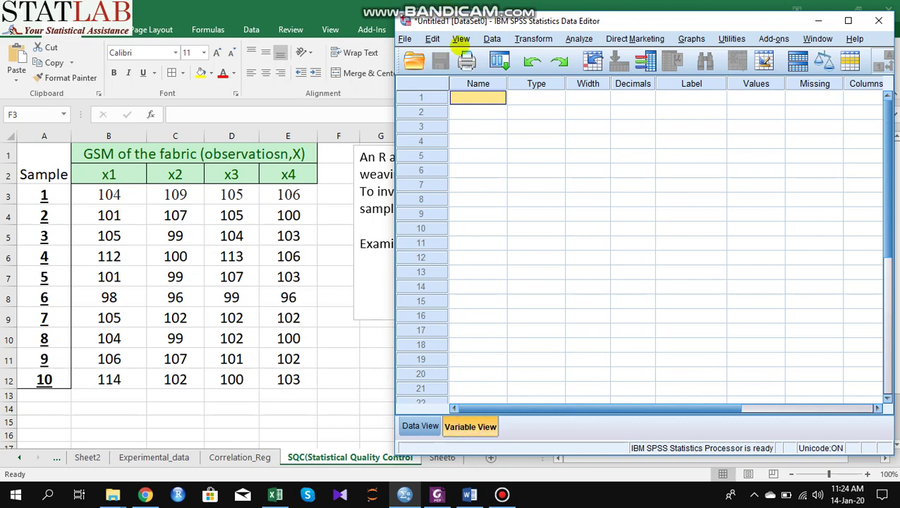
Define four numeric variables named x1, x2, x3 and x4 in the first four rows.
left_click(482, 102)
type("x1")
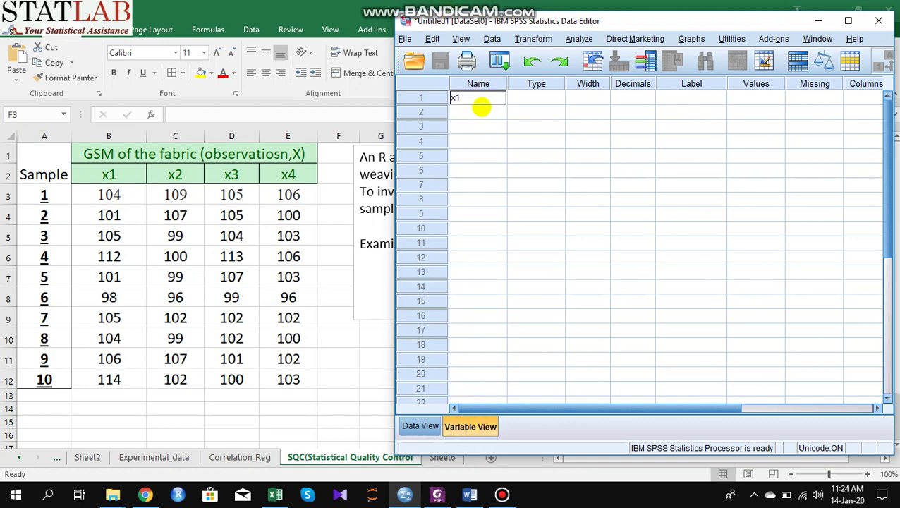
key("Return")
type("x")
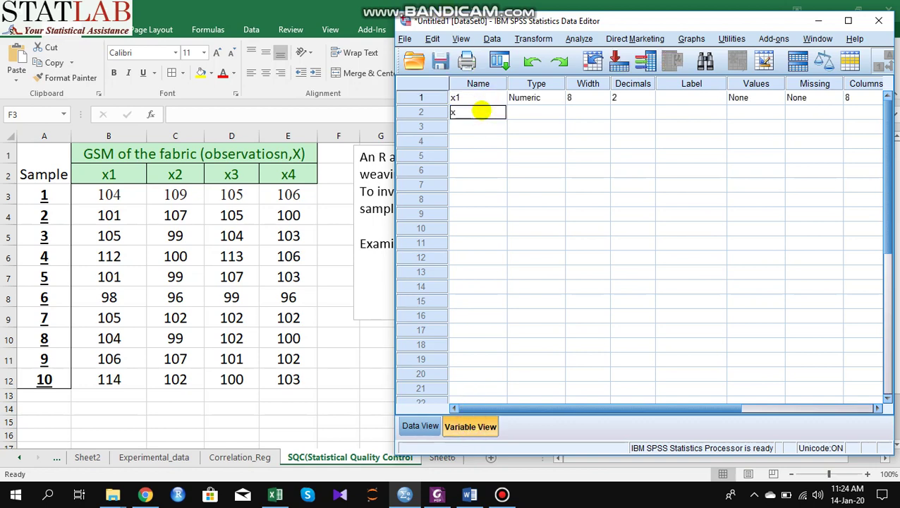
left_click(479, 125)
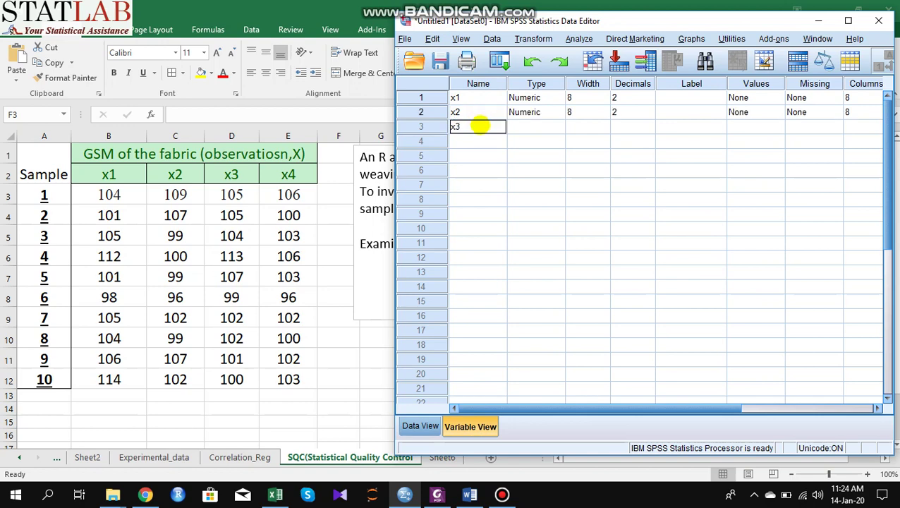
left_click(480, 136)
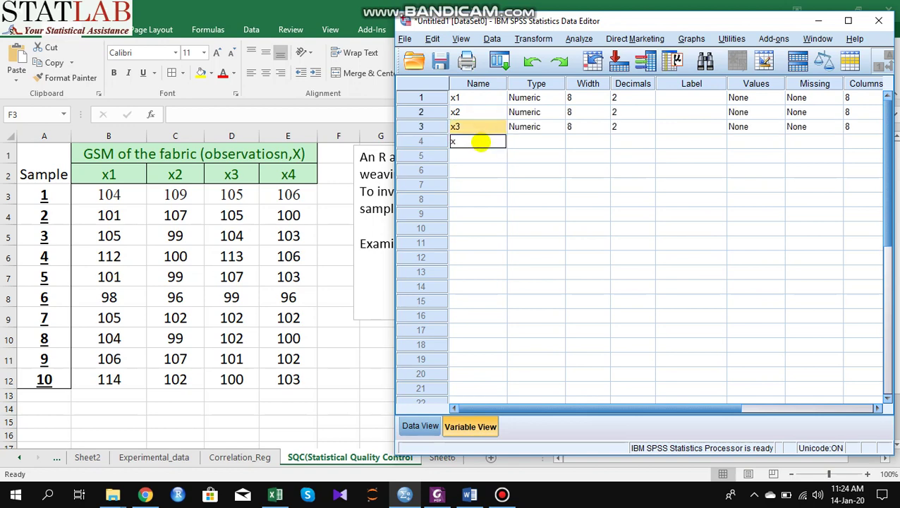
left_click(484, 154)
type("x5")
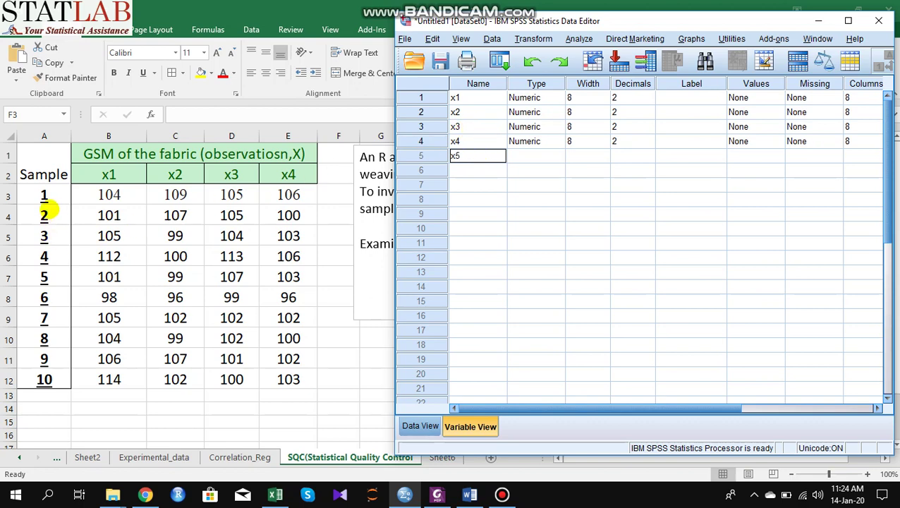
left_click(460, 169)
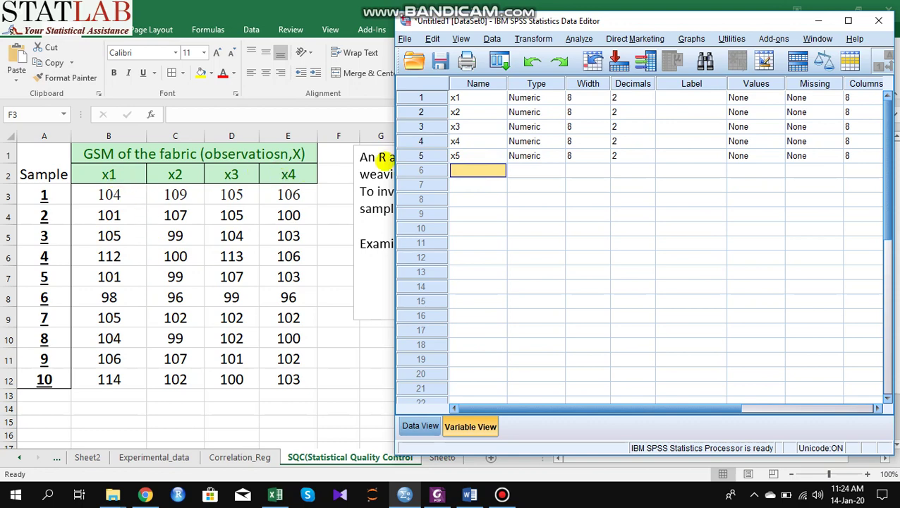
left_click(434, 156)
right_click(435, 156)
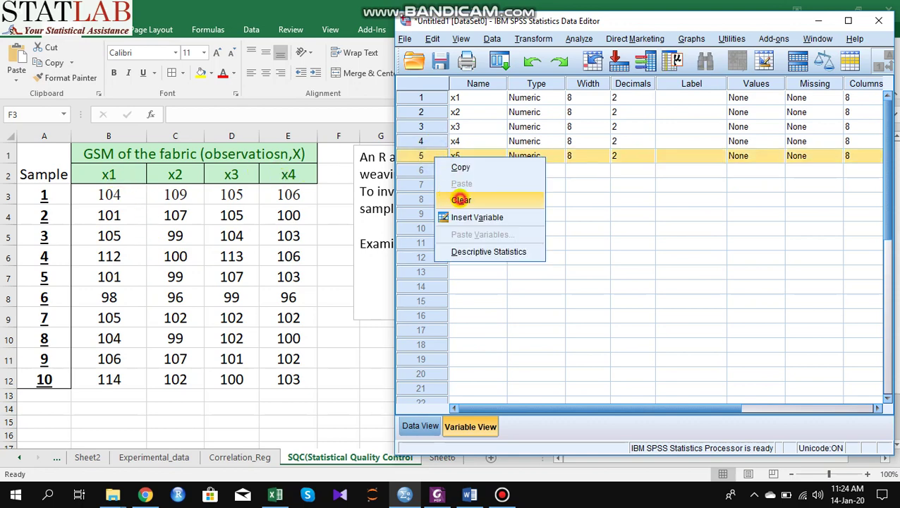
left_click(460, 198)
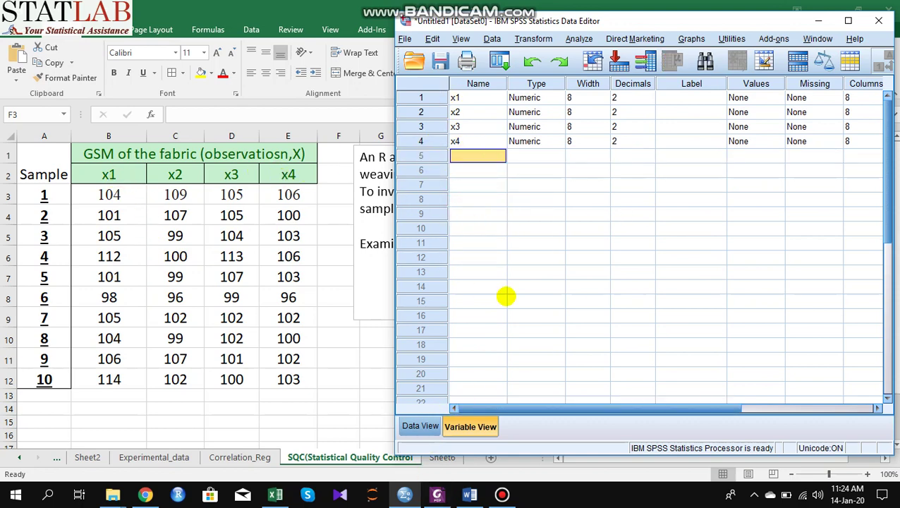
Select the first x1 cell in SPSS's Data View and copy the GSM observations in B3:E12 of the Excel sheet.
left_click(420, 426)
left_click(491, 118)
left_click(111, 194)
left_click_drag(110, 194, 290, 379)
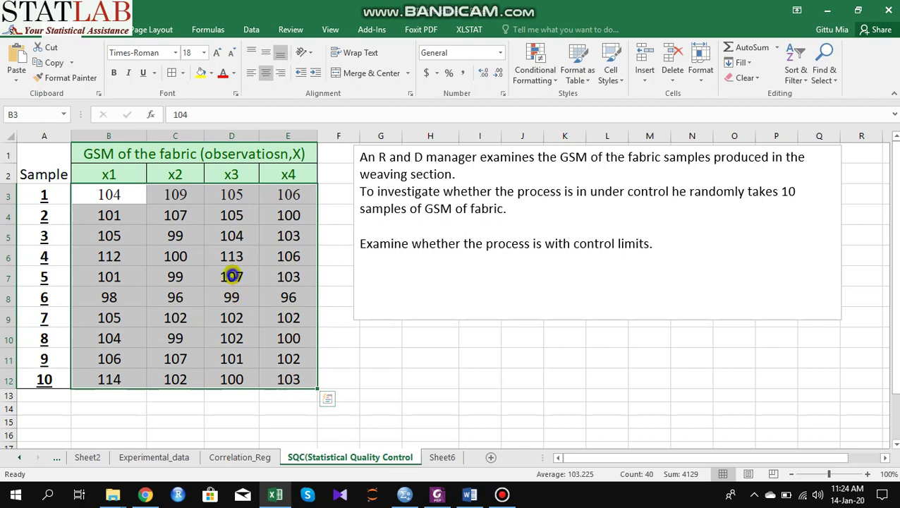
right_click(228, 278)
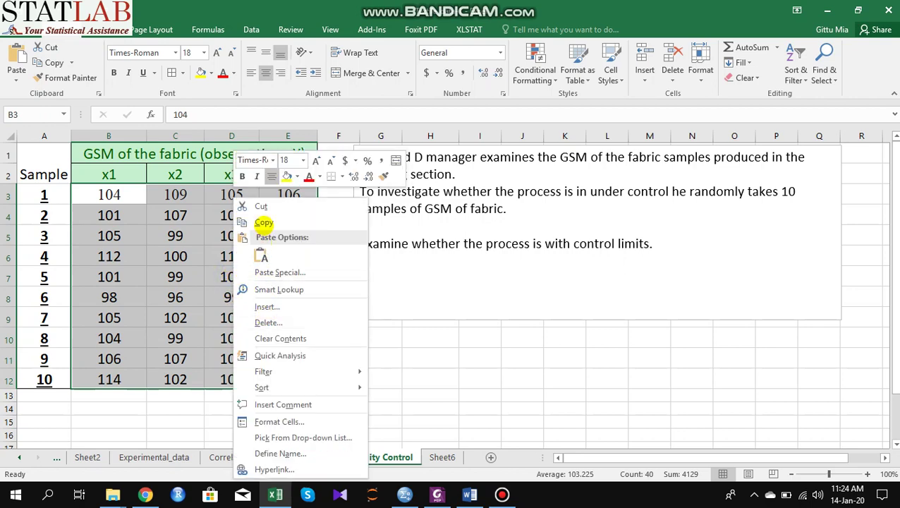
left_click(264, 223)
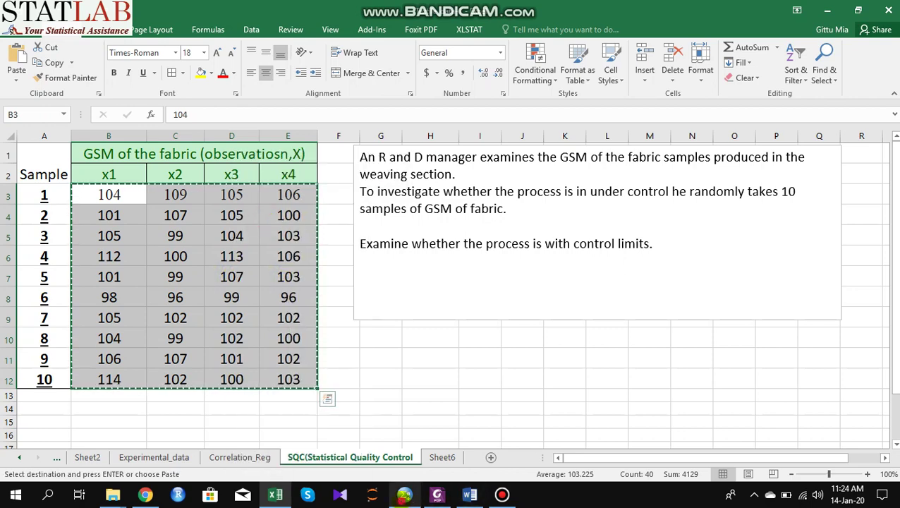
Switch back to SPSS and paste the copied observations into columns x1 to x4, starting at row 1.
left_click(405, 495)
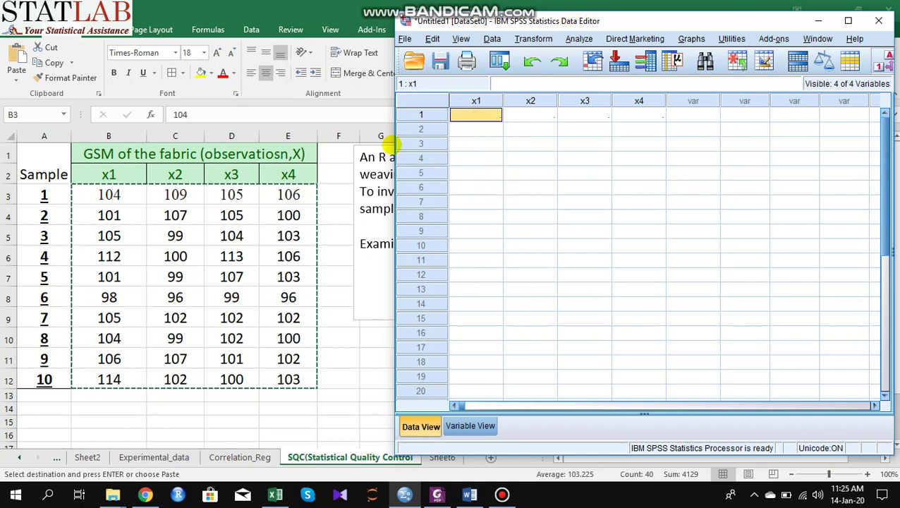
left_click(478, 112)
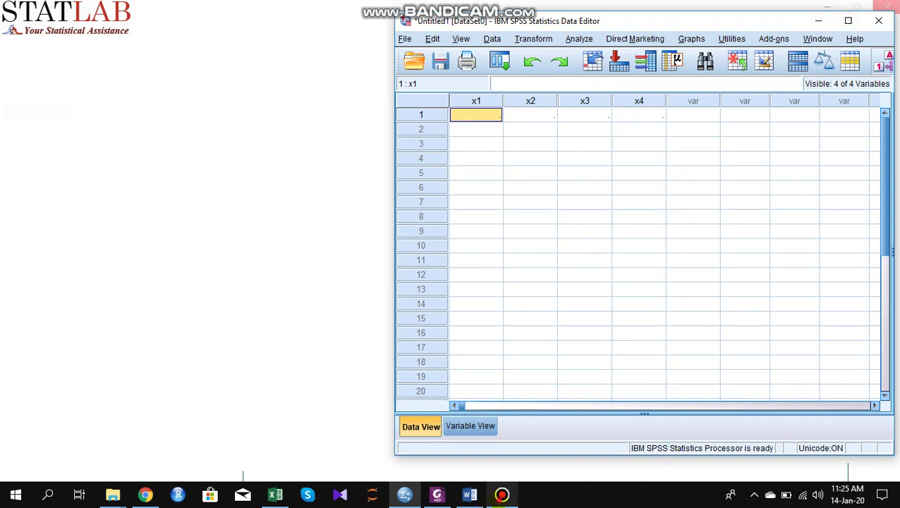
left_click(501, 495)
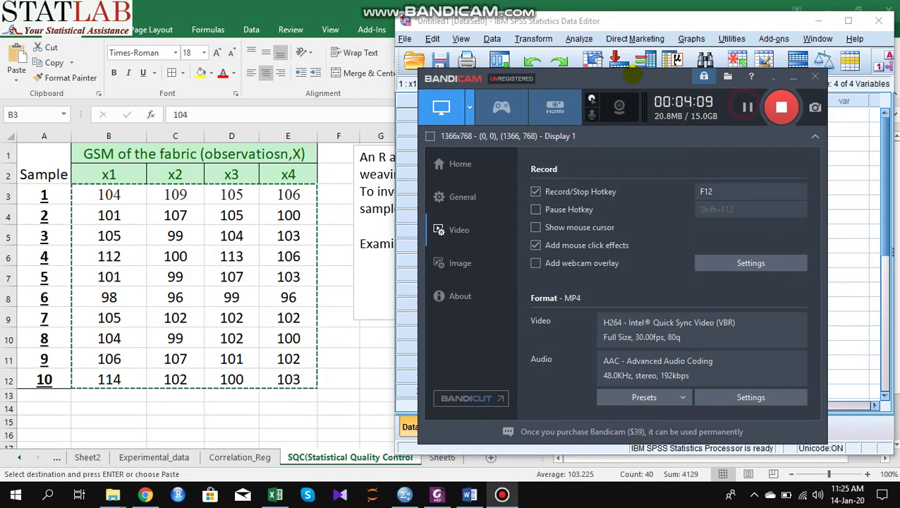
left_click(618, 29)
right_click(481, 114)
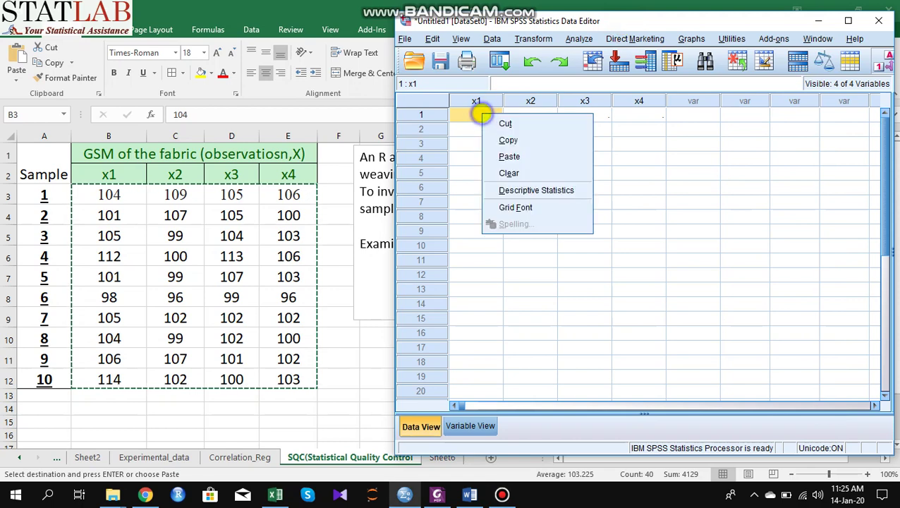
left_click(512, 155)
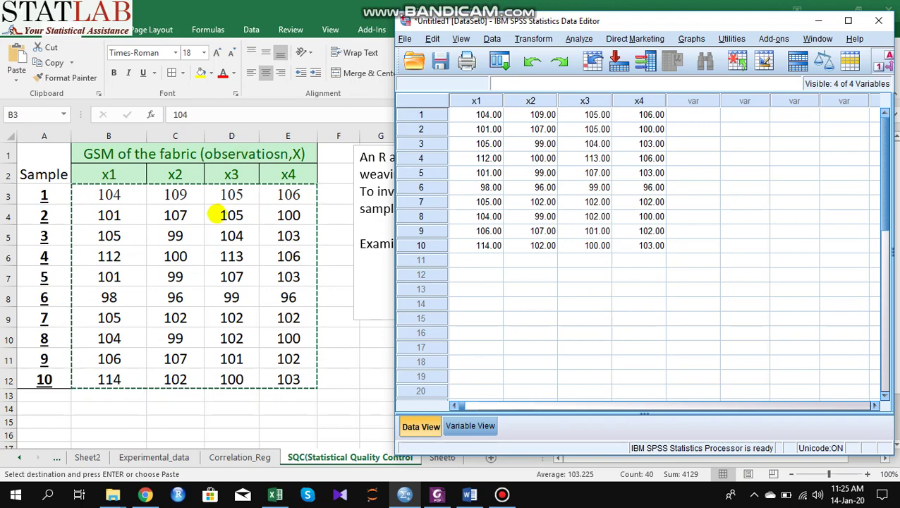
Switch to the textbook in Foxit PhantomPDF to view the R-chart in Figure 17.3 and return to SPSS.
left_click(386, 221)
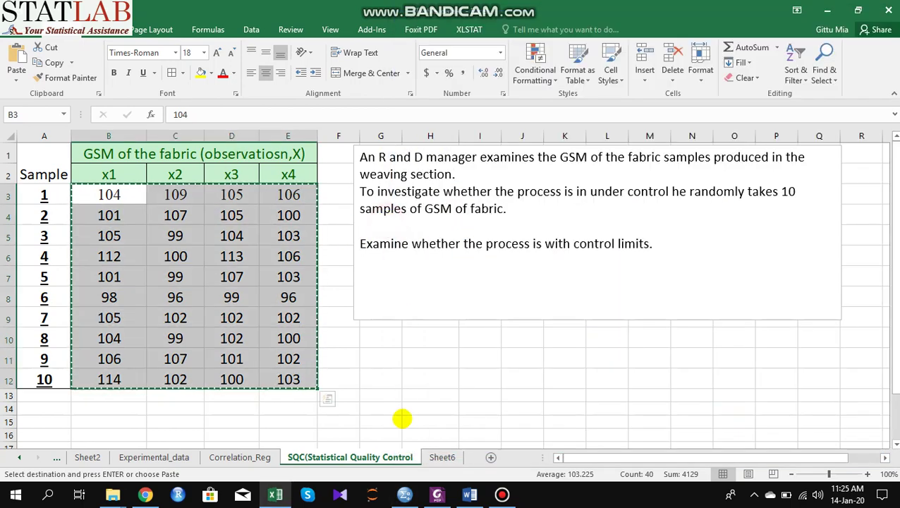
left_click(405, 494)
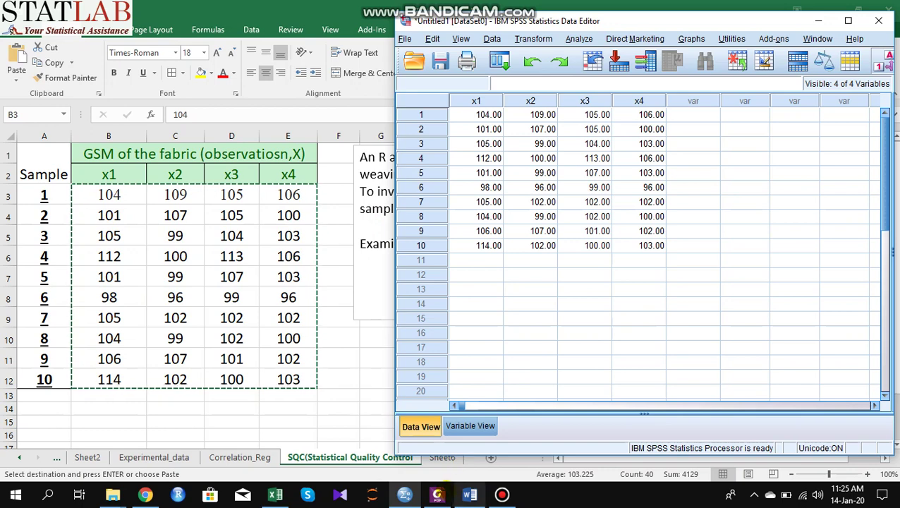
mouse_move(437, 494)
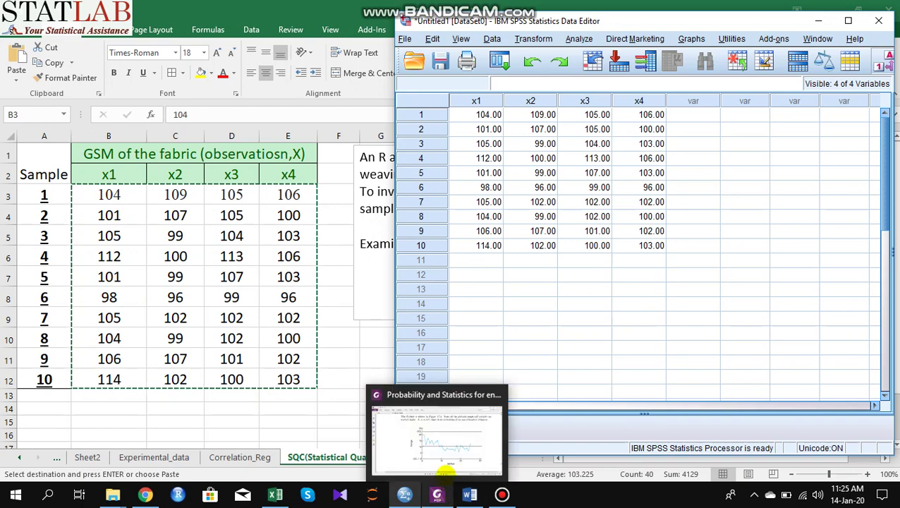
left_click(443, 474)
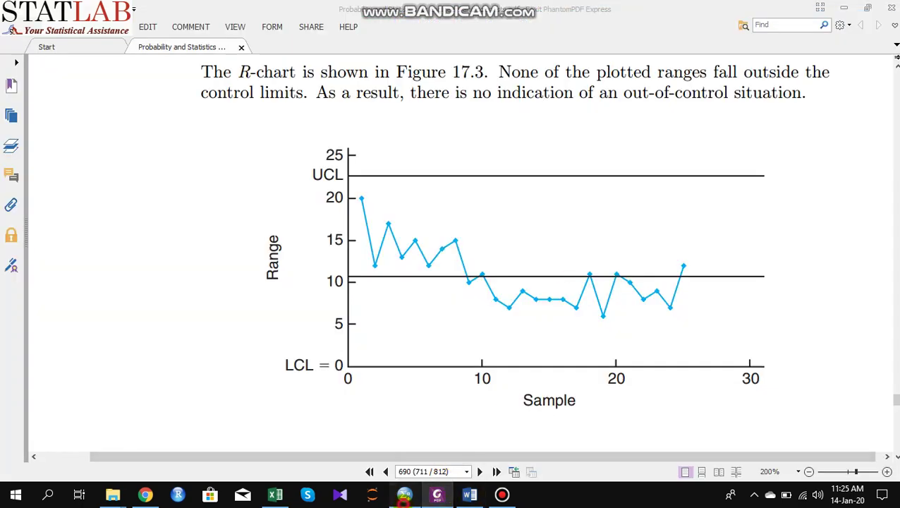
left_click(404, 494)
Maximize the Data Editor and start the Control Charts quality control procedure.
left_click(847, 20)
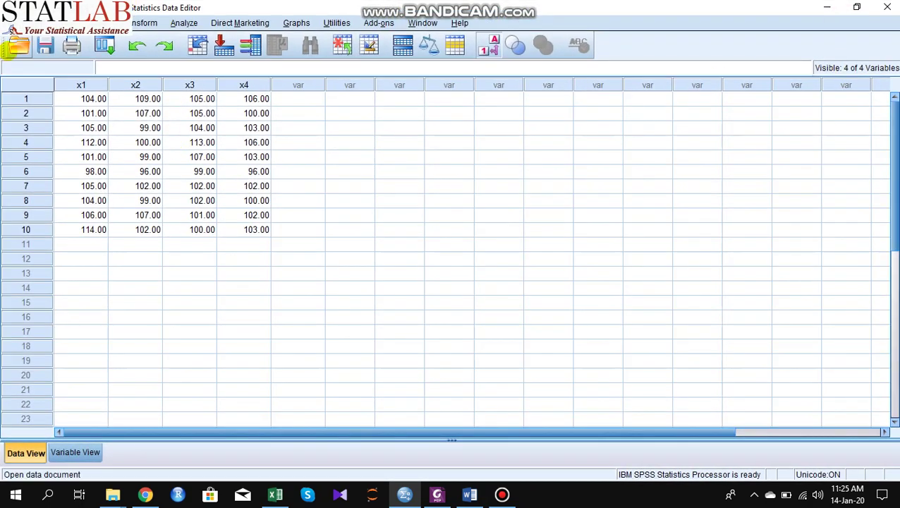
left_click(184, 22)
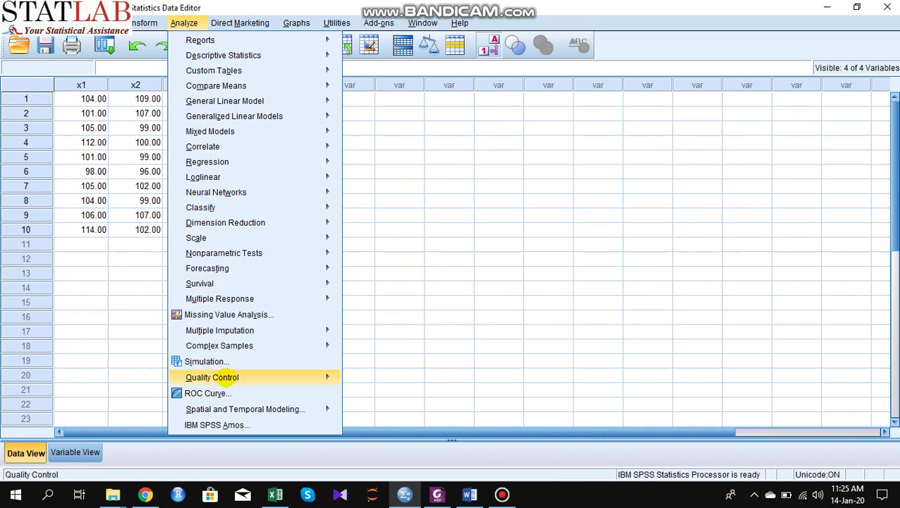
mouse_move(247, 378)
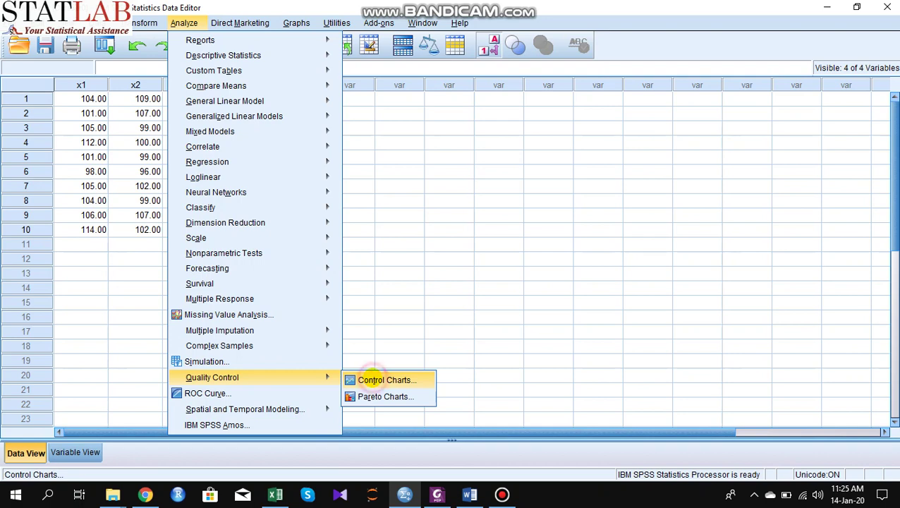
left_click(387, 379)
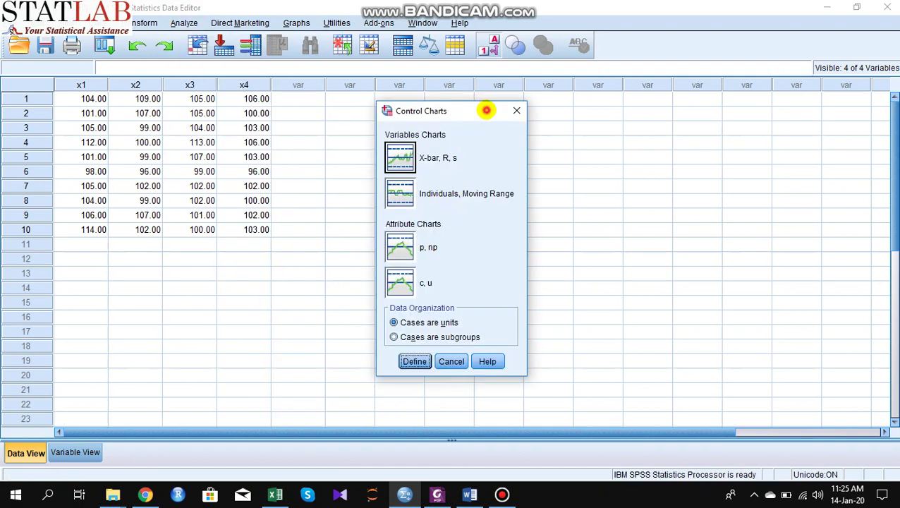
left_click_drag(487, 110, 489, 57)
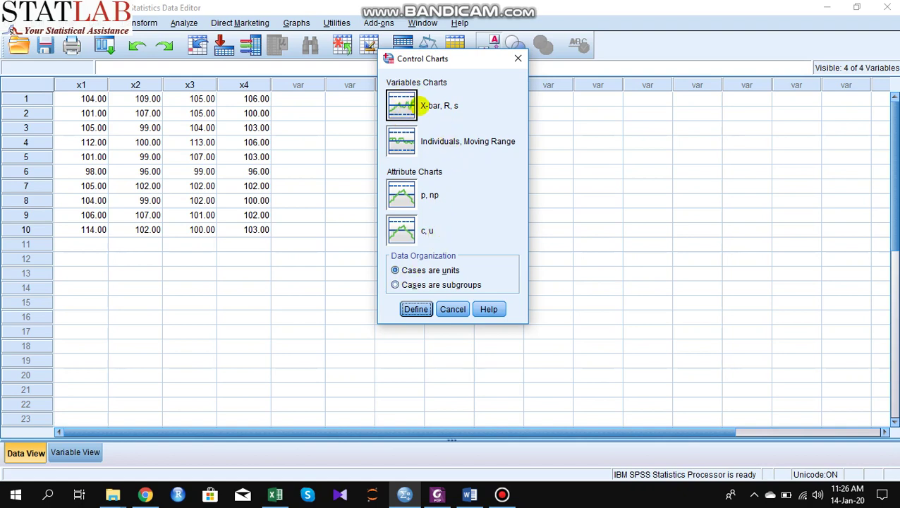
Choose the X-bar, R, s variables chart with cases as subgroups and proceed to its definition.
left_click(402, 105)
left_click(401, 141)
left_click(402, 105)
left_click(402, 231)
left_click(401, 105)
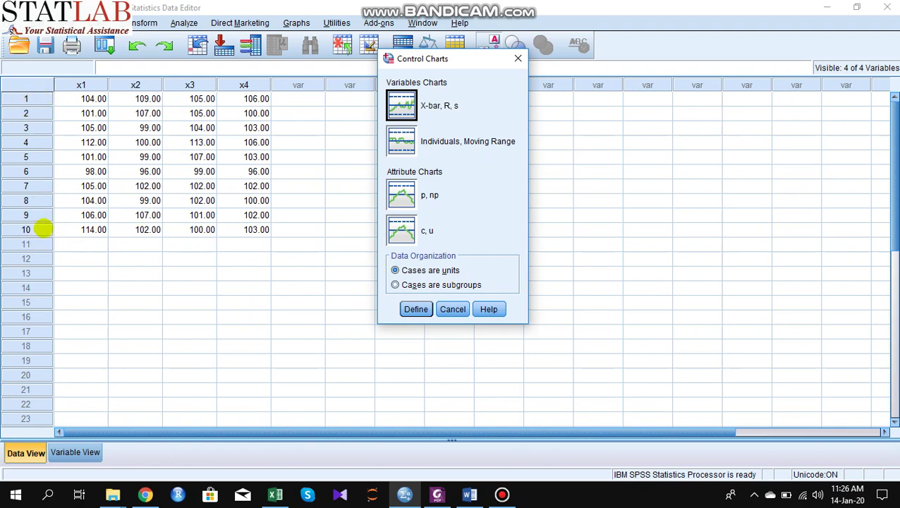
left_click(413, 284)
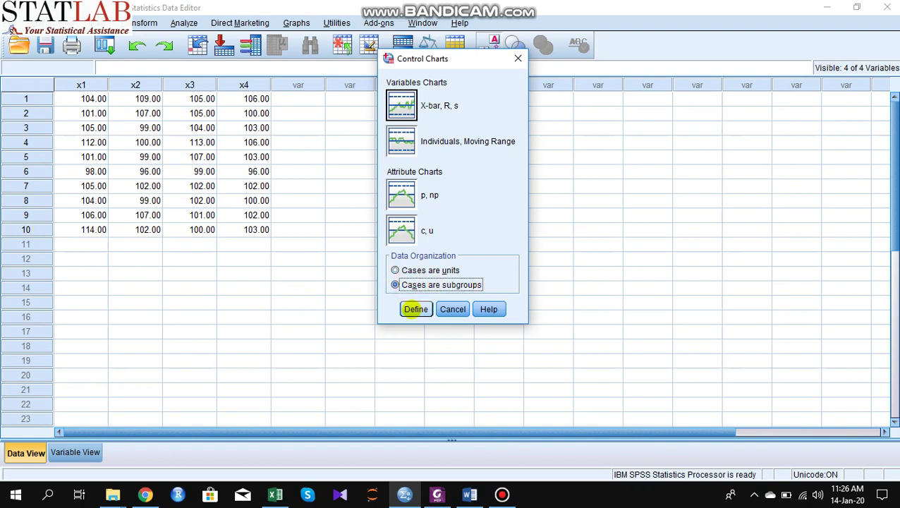
left_click(415, 309)
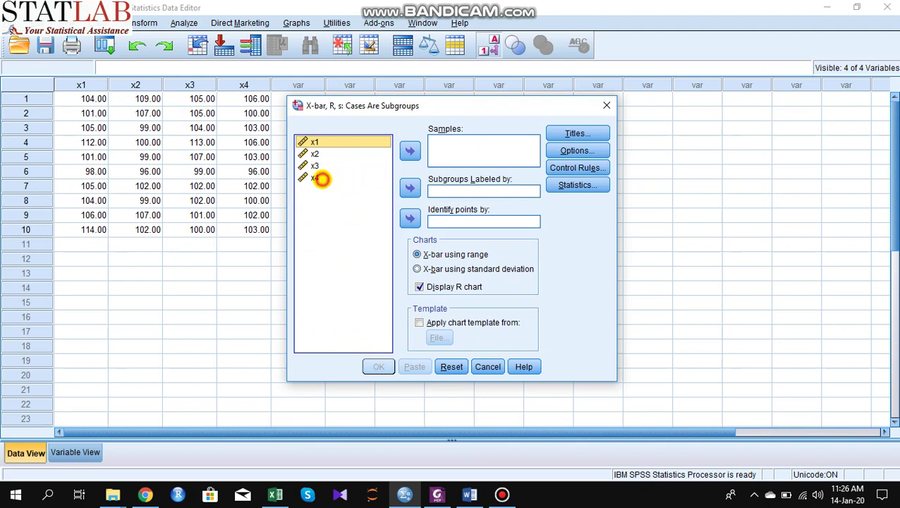
Assign all four variables, x1 to x4, as the samples of the X-bar, R, s chart.
left_click(321, 179, "shift")
left_click(409, 150)
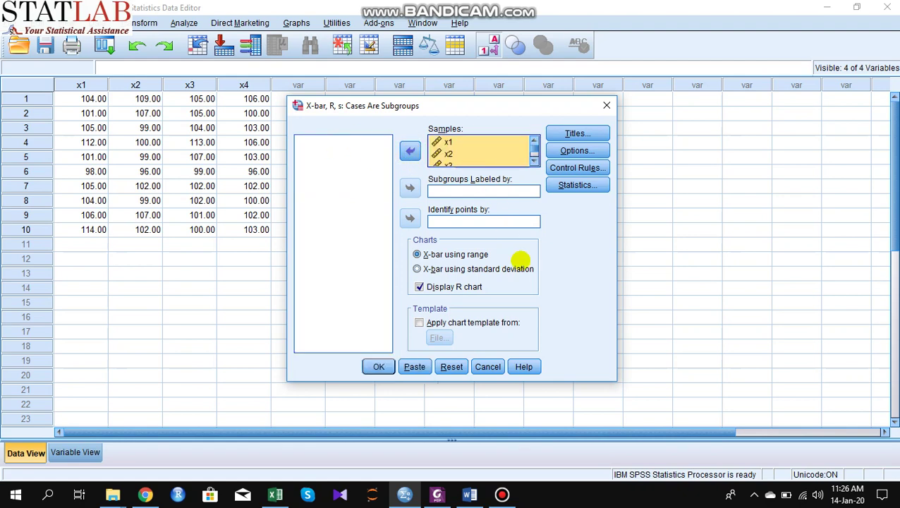
left_click_drag(472, 105, 457, 92)
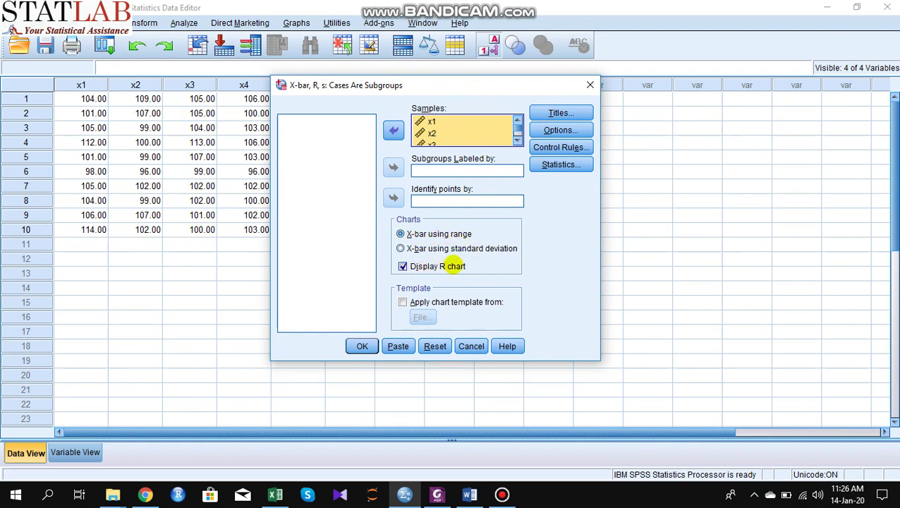
Look over the chart's title fields and its sigma and minimum subgroup size options.
left_click(560, 114)
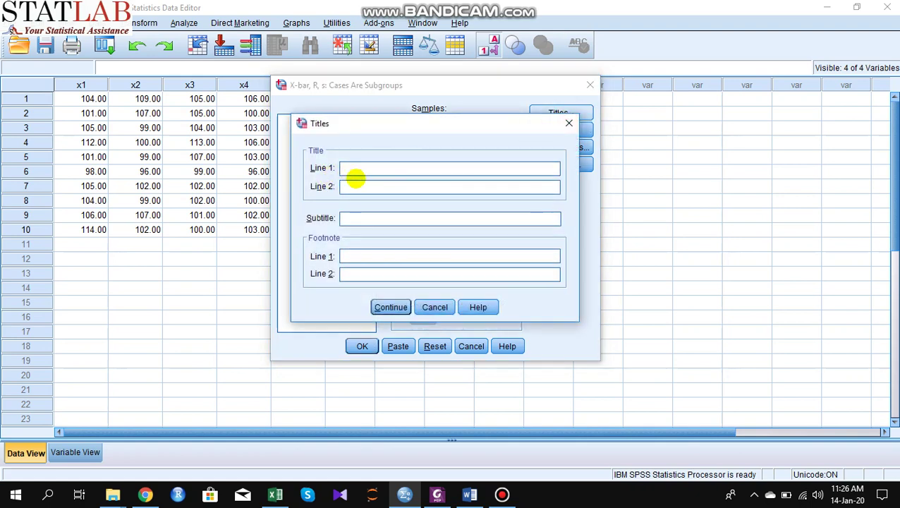
left_click(388, 307)
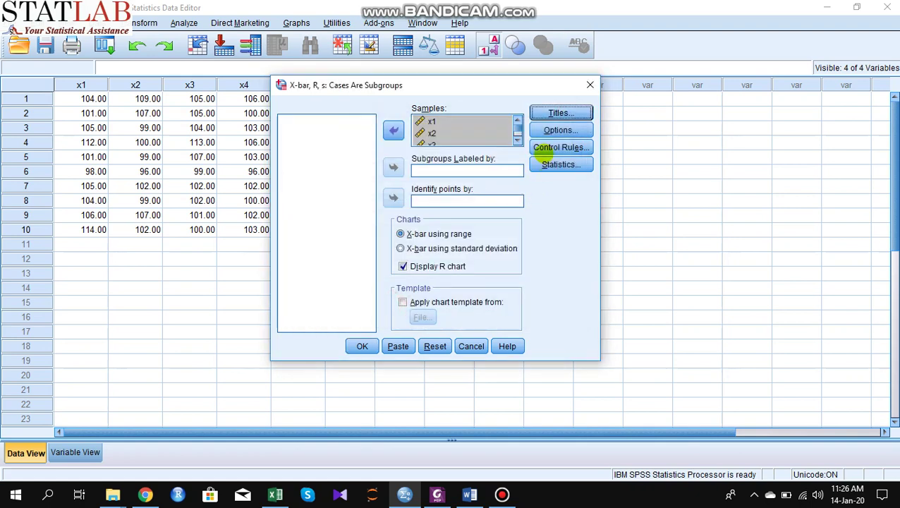
left_click(561, 130)
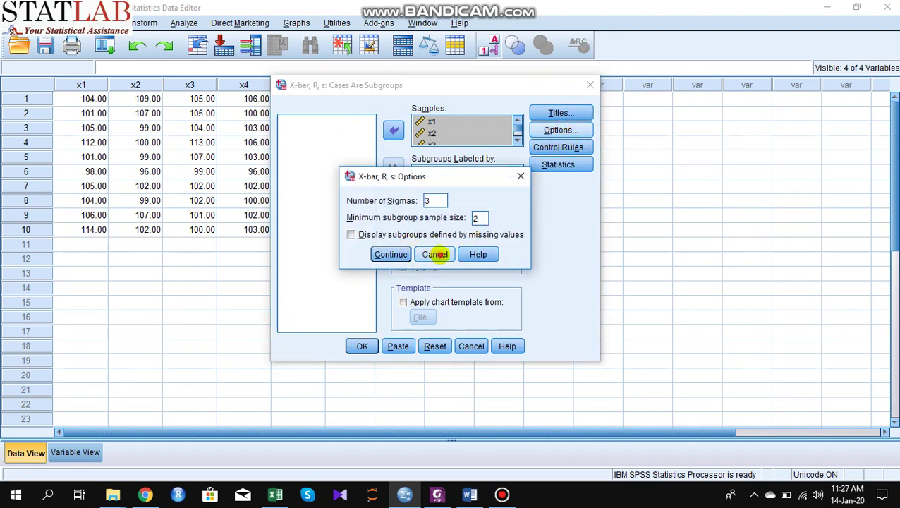
left_click(435, 255)
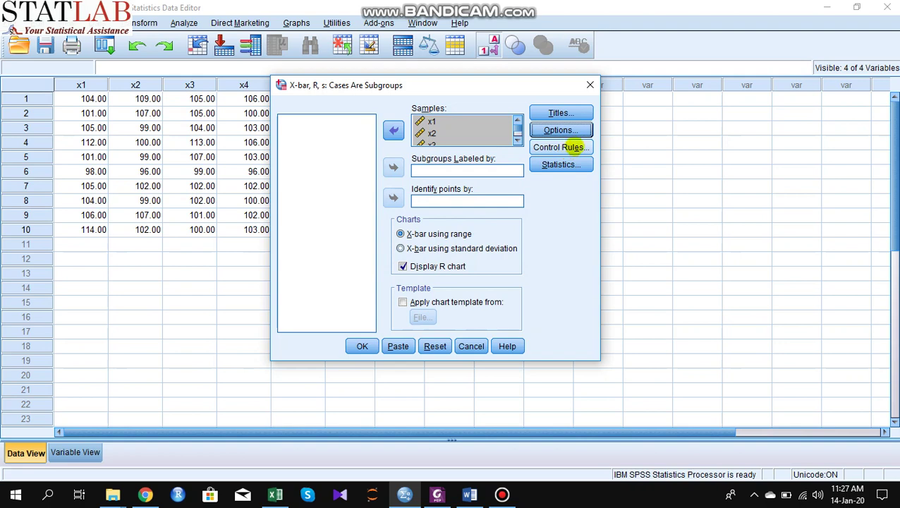
Enable the Above +3 sigma and Below -3 sigma control rules for the X-bar, R, s chart.
left_click(573, 147)
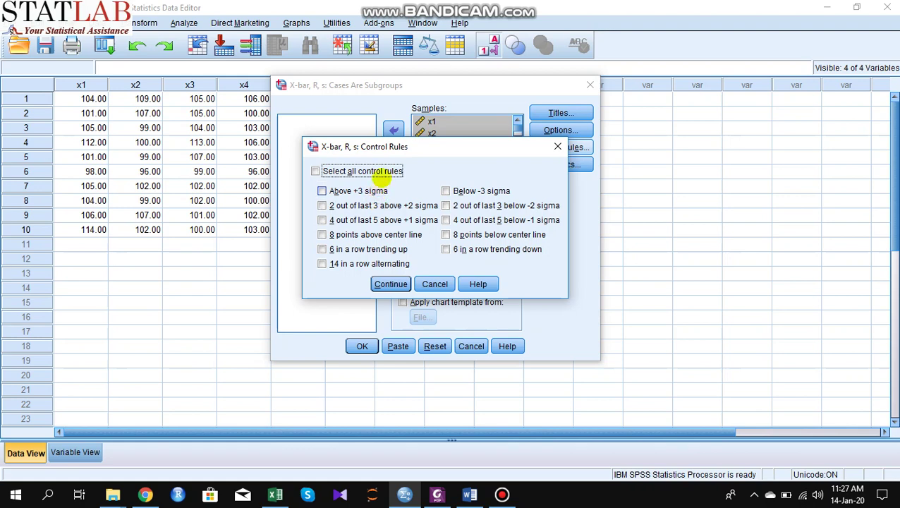
left_click(356, 191)
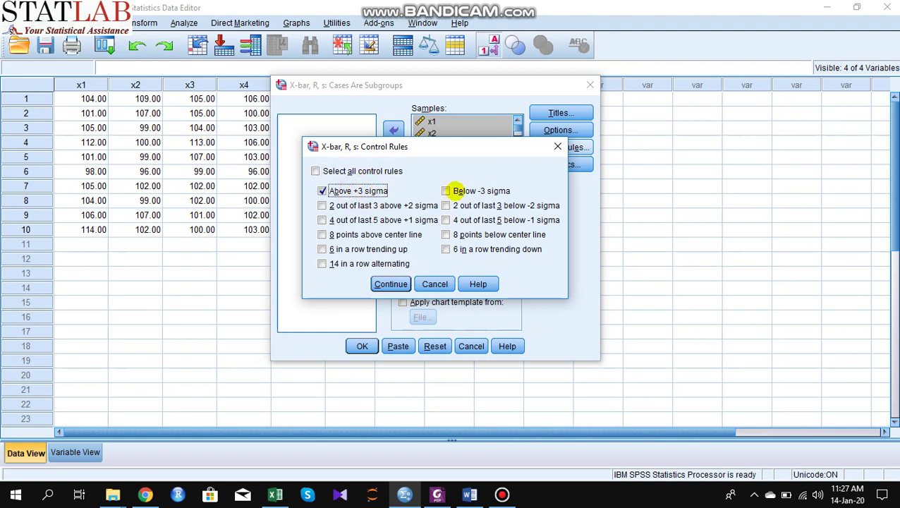
left_click(466, 189)
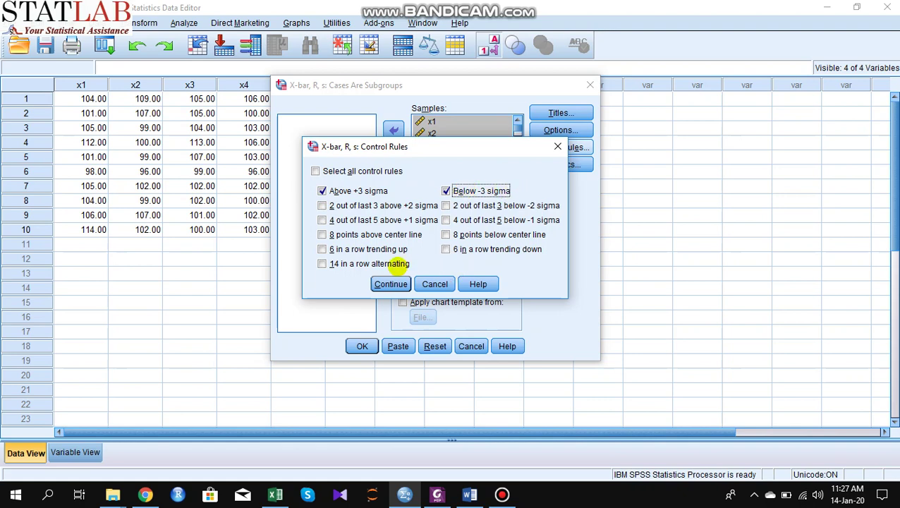
left_click(391, 284)
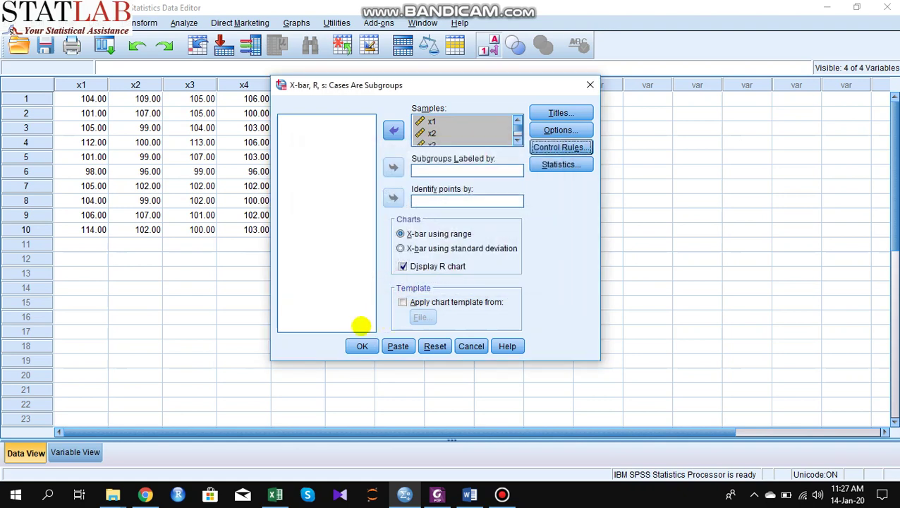
Check the specification limit settings, then run the X-bar and R charts for x1 to x4 and show the output.
left_click(561, 164)
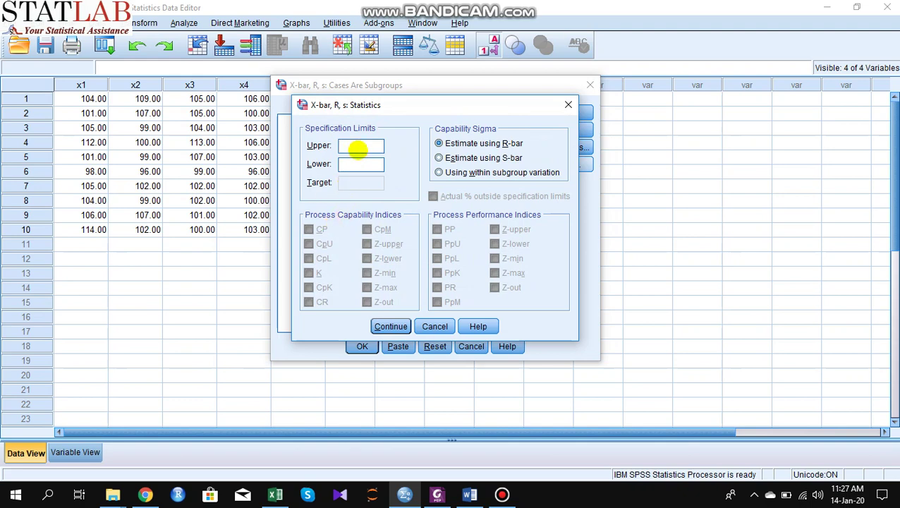
left_click(358, 146)
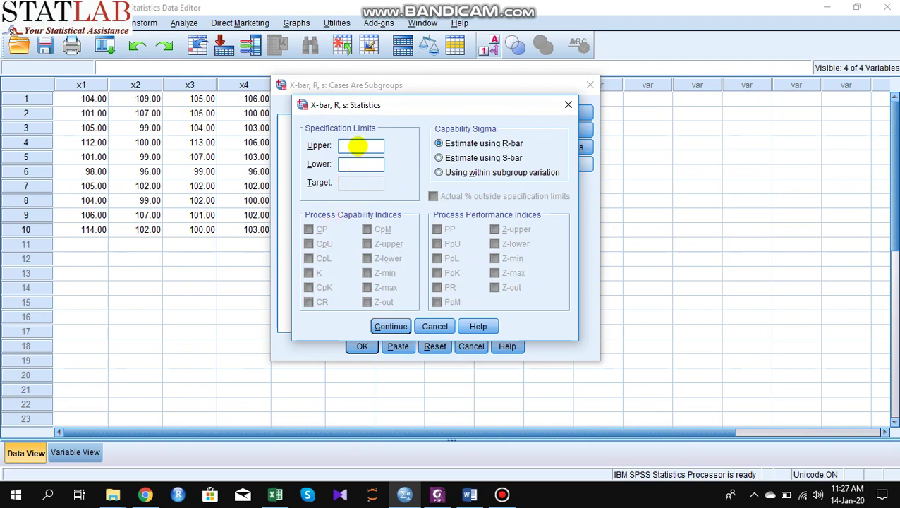
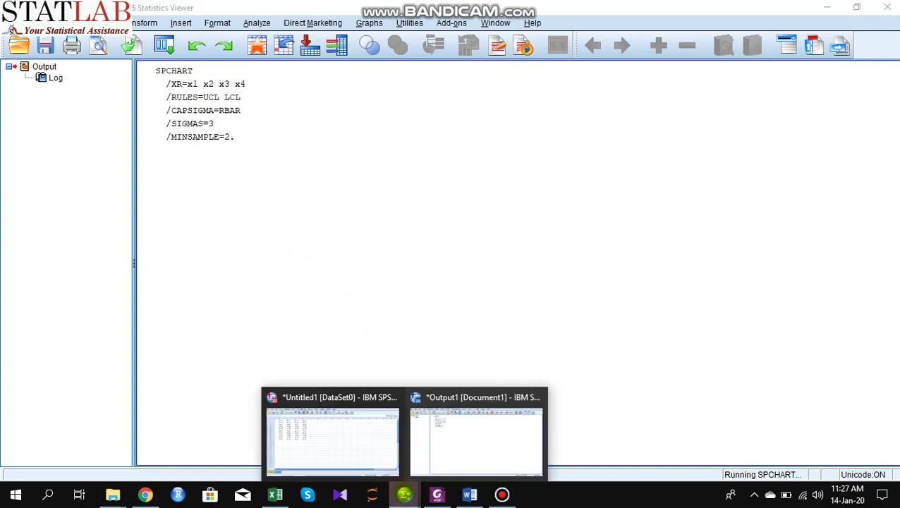
left_click(439, 448)
left_click(501, 492)
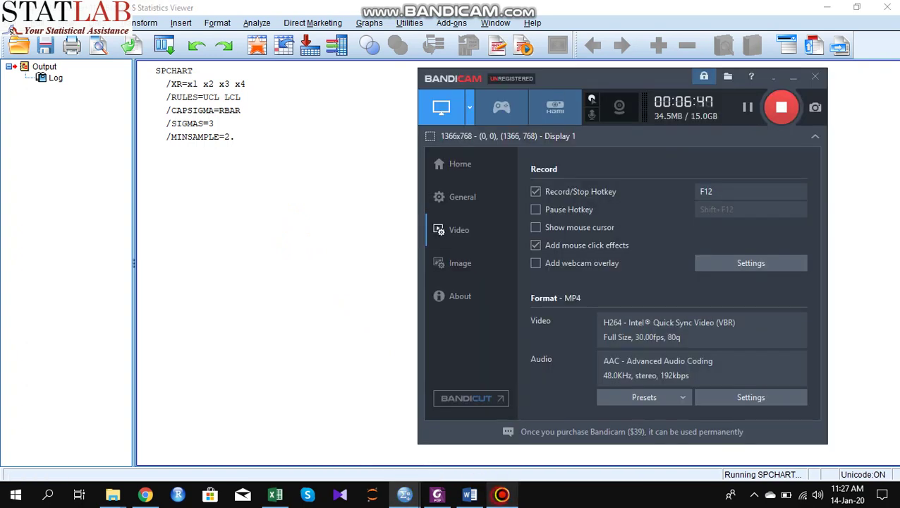
left_click(501, 493)
left_click(405, 494)
left_click(457, 426)
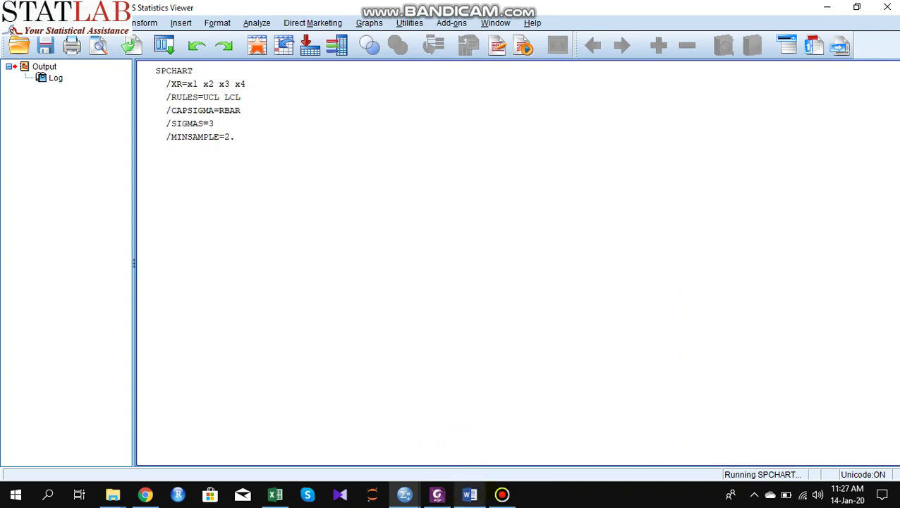
left_click(502, 494)
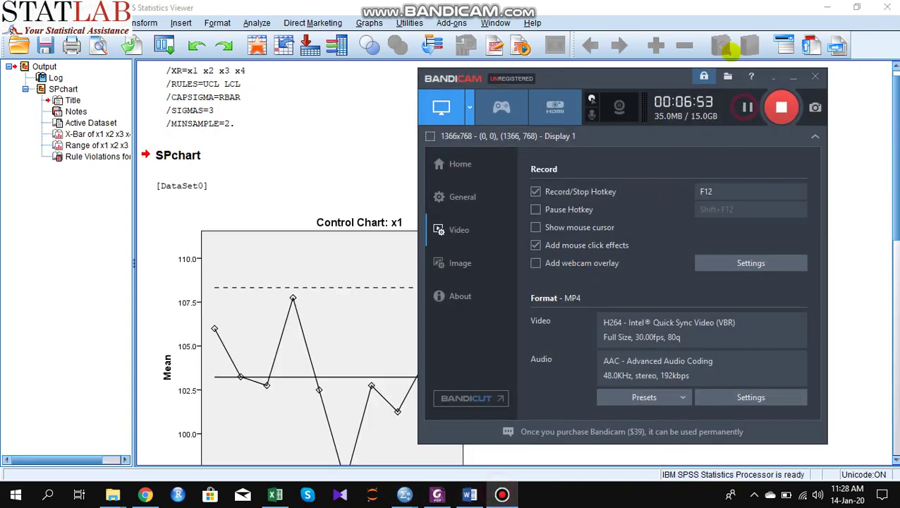
left_click(729, 4)
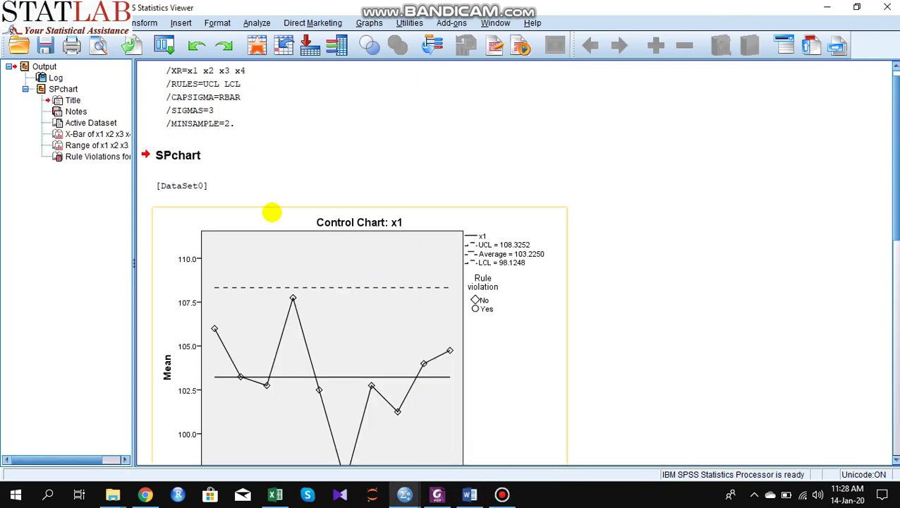
Examine the generated mean and range control charts in the output, focusing on the mean chart's points relative to its control limits.
scroll(214, 198, "down", 2)
scroll(216, 207, "down", 2)
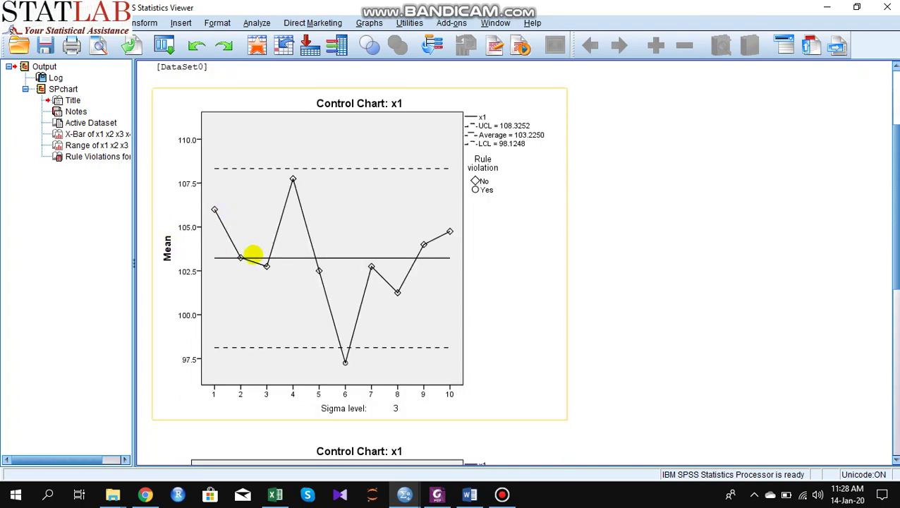
scroll(252, 251, "down", 8)
scroll(178, 201, "down", 2)
scroll(173, 254, "up", 10)
scroll(187, 268, "up", 8)
scroll(211, 267, "down", 4)
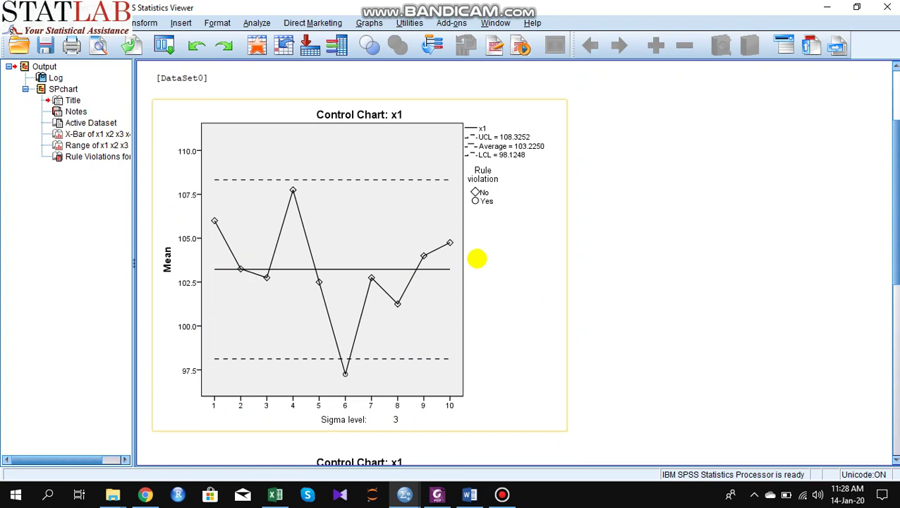
scroll(480, 257, "down", 2)
scroll(479, 256, "up", 4)
scroll(386, 223, "up", 2)
scroll(386, 235, "down", 3)
scroll(386, 235, "up", 2)
scroll(386, 235, "down", 1)
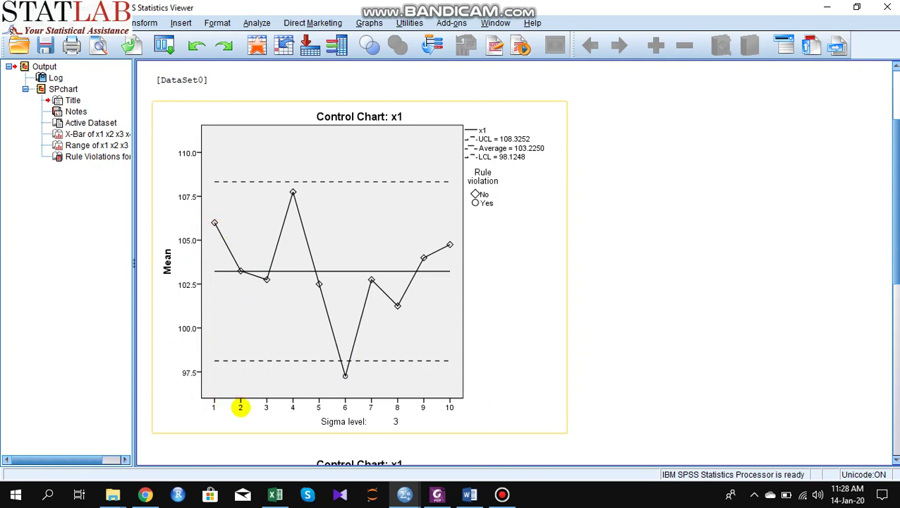
Switch to the GSM workbook in Excel and move the problem description text box aside, clear of column F.
left_click(276, 494)
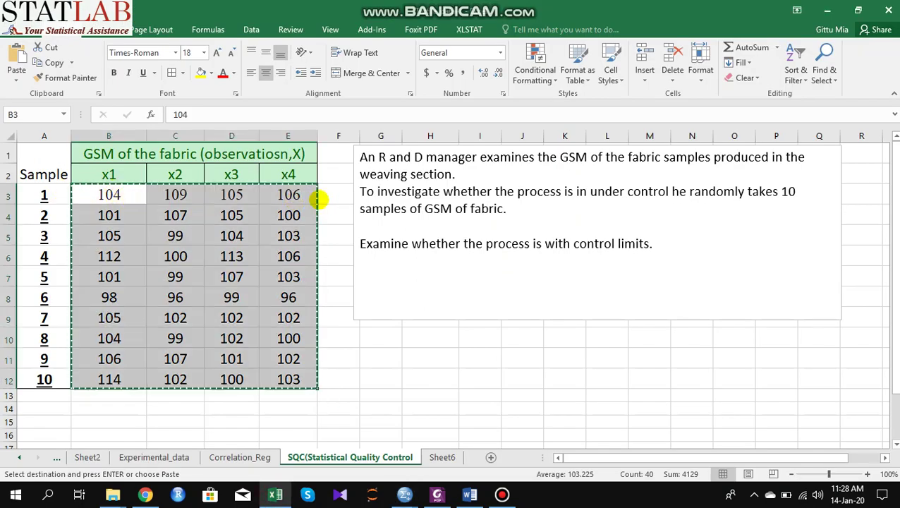
left_click(331, 196)
left_click(381, 149)
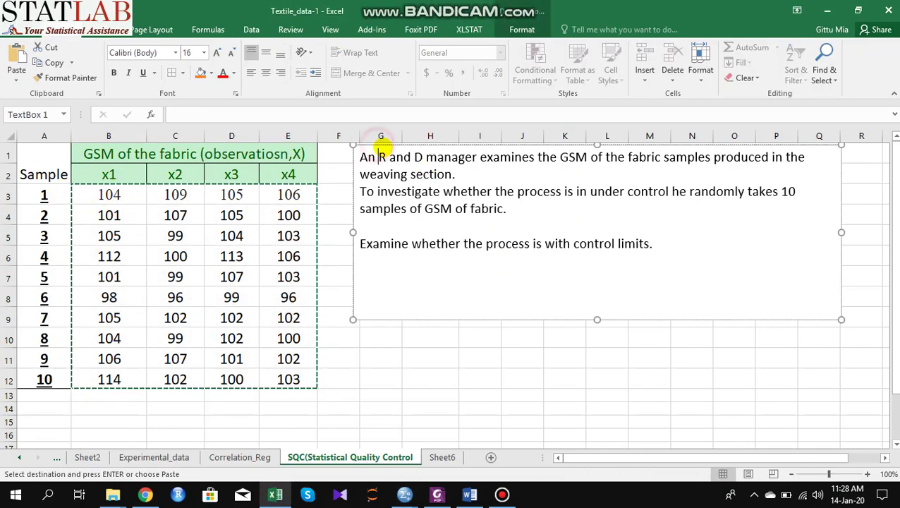
left_click_drag(381, 145, 464, 151)
Enter the column header Mean in cell F2, next to x4.
left_click(344, 166)
double_click(345, 168)
type("Mean")
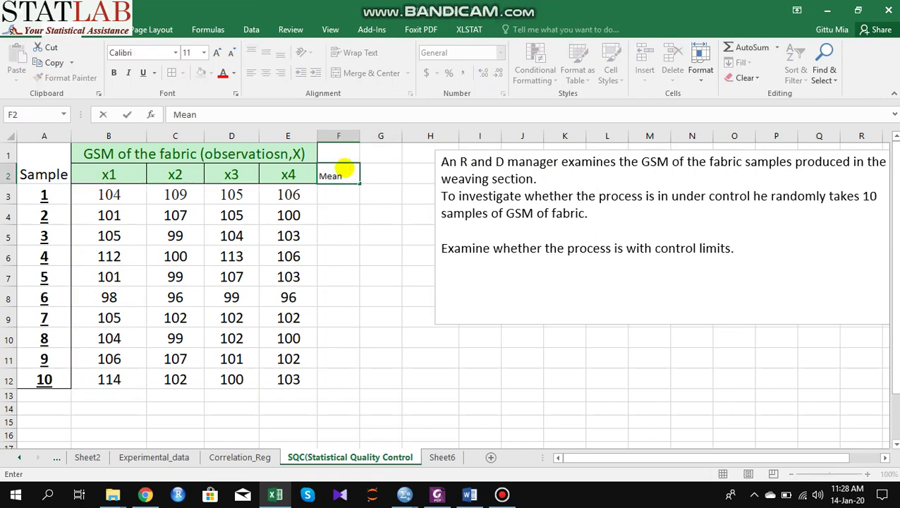
key("Return")
Calculate the average of B3:E3 in F3 and fill the formula down to F12 for all ten samples.
type("=ab")
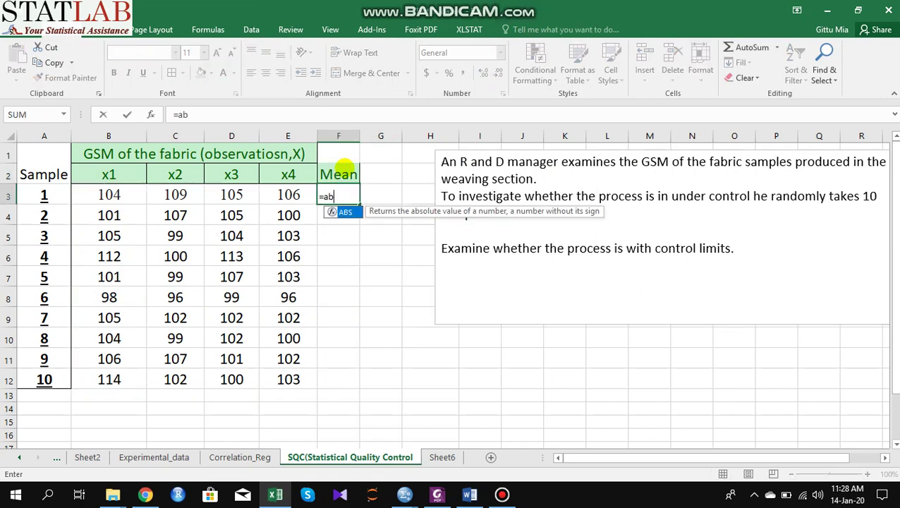
key("BackSpace")
type("vear")
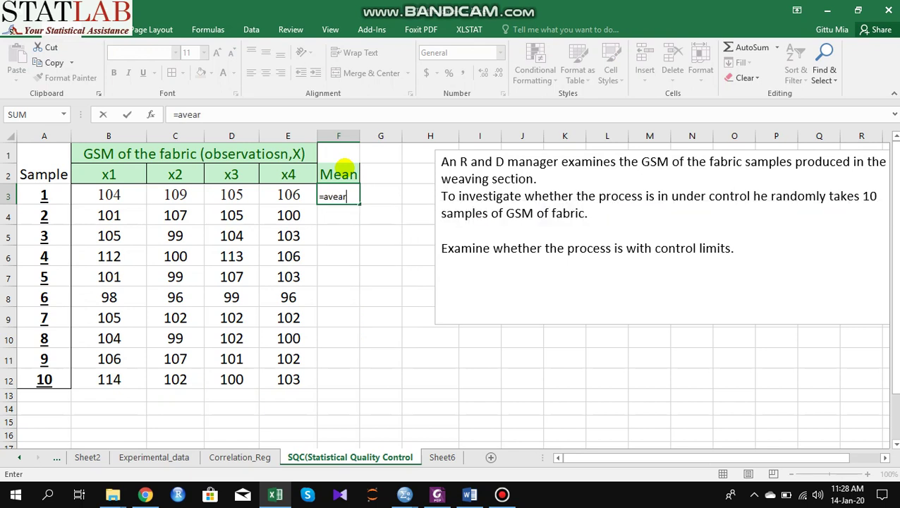
key("BackSpace")
key("BackSpace")
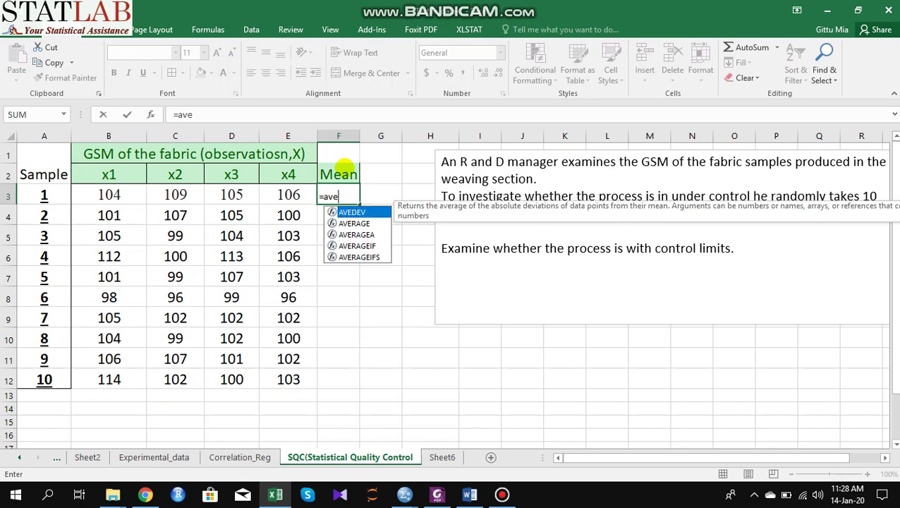
key("Down")
key("Tab")
left_click_drag(110, 195, 289, 195)
key("Return")
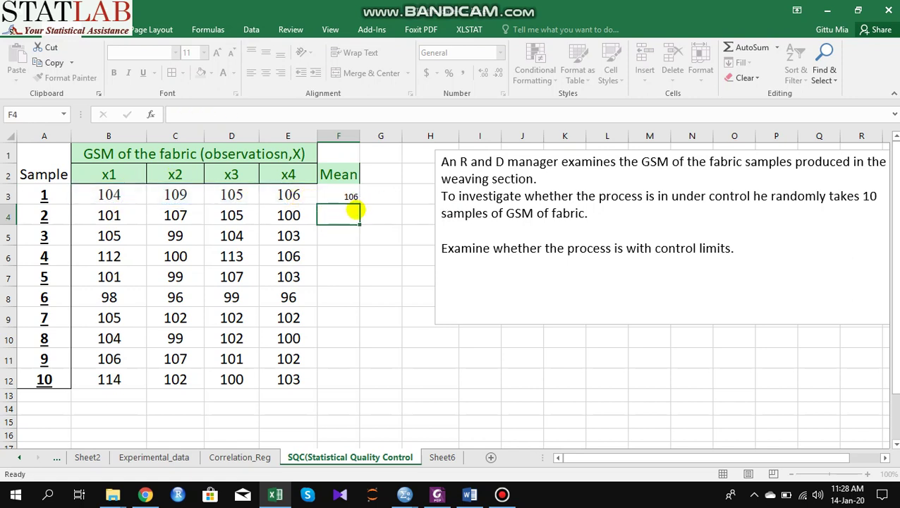
left_click(358, 201)
double_click(359, 203)
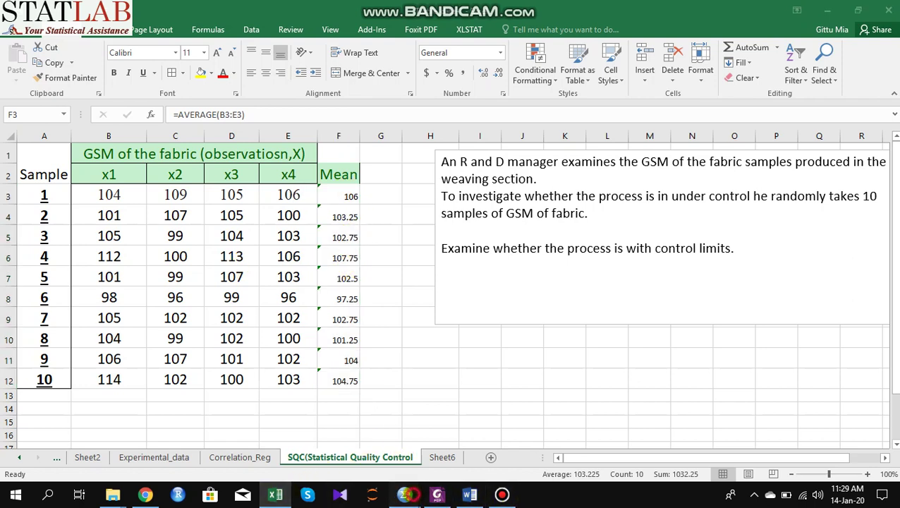
Switch back to the SPSS output and examine the sample means plotted on the X-bar chart.
left_click(458, 416)
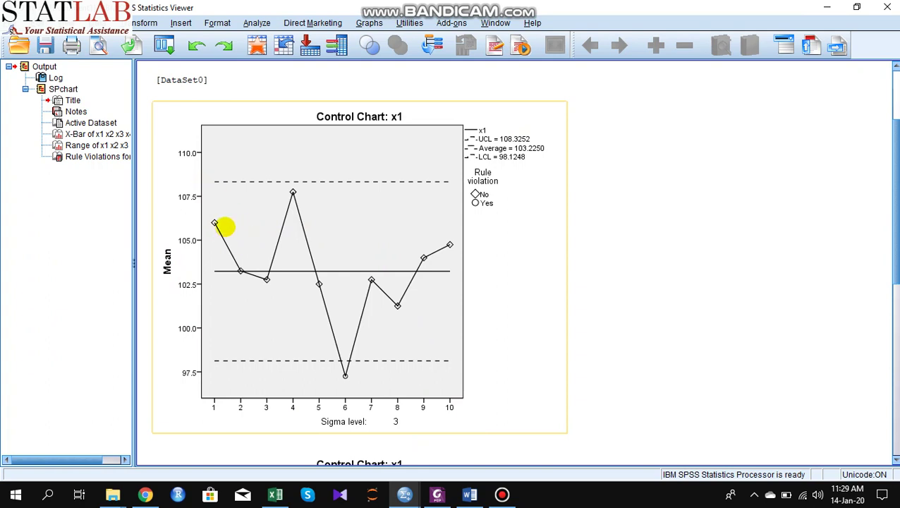
left_click(213, 222)
left_click(229, 268)
left_click(267, 279)
left_click(318, 285)
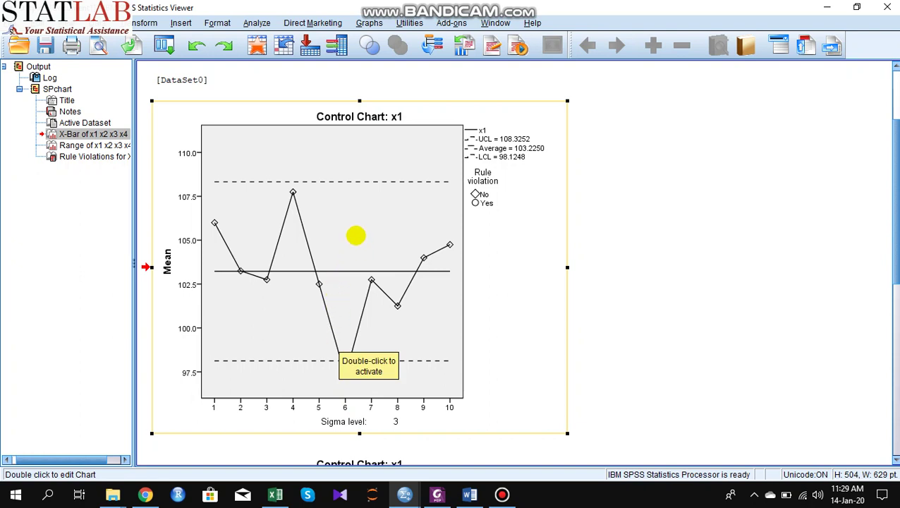
View the range control chart below the X-bar chart to compare the sample ranges with its control limits.
scroll(421, 223, "down", 3)
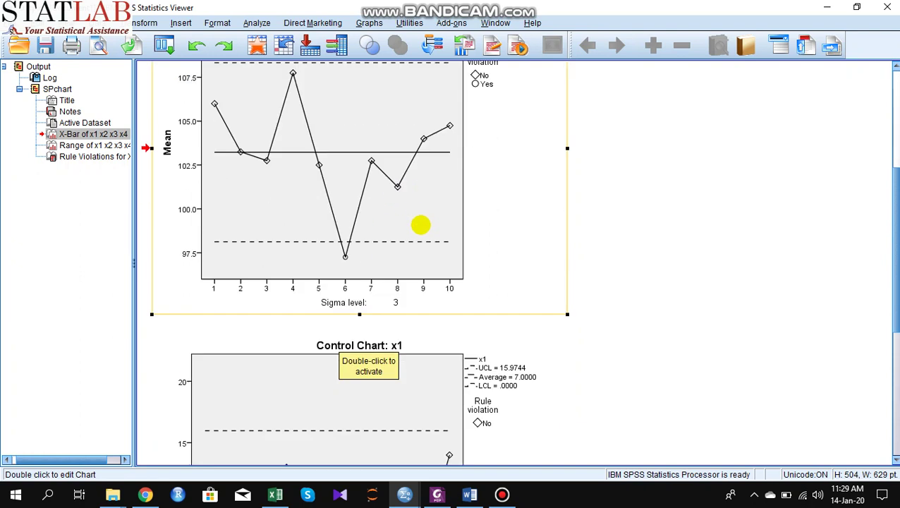
scroll(422, 223, "down", 3)
scroll(420, 228, "down", 2)
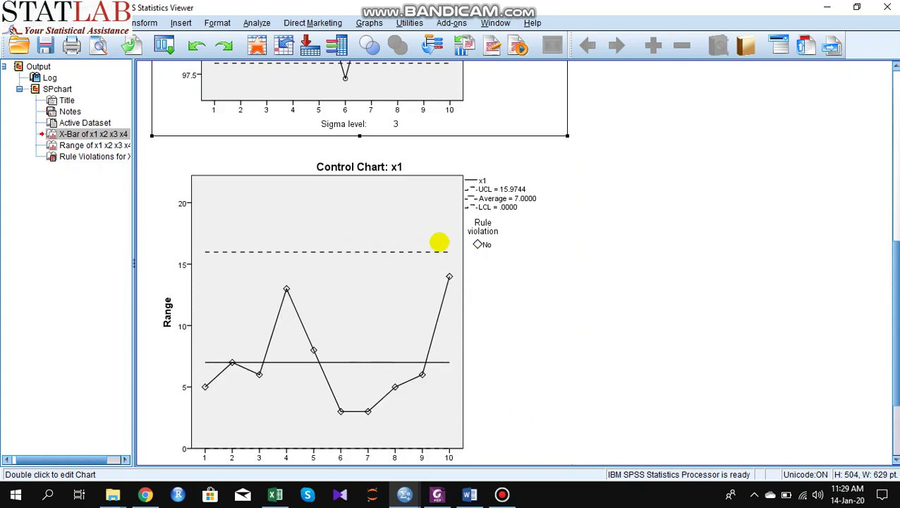